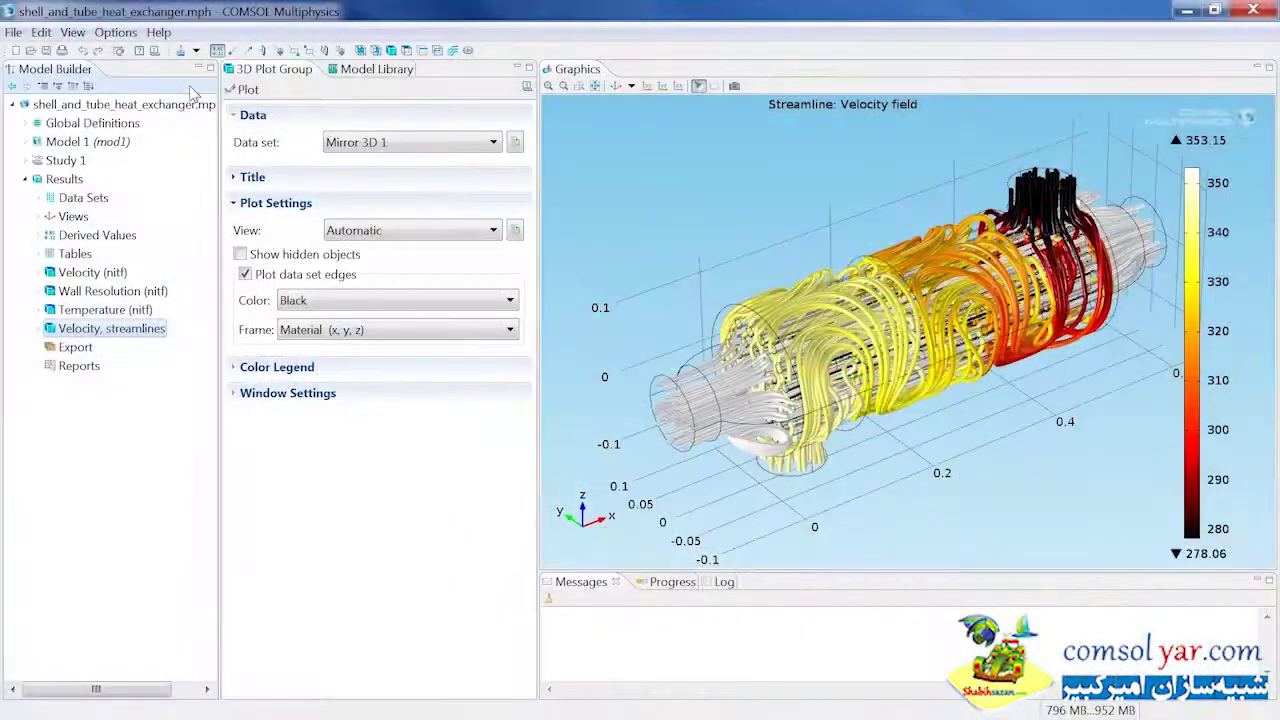
Step: Expand the heat exchanger's Model 1 and add a Work Plane to Geometry 1
click(363, 72)
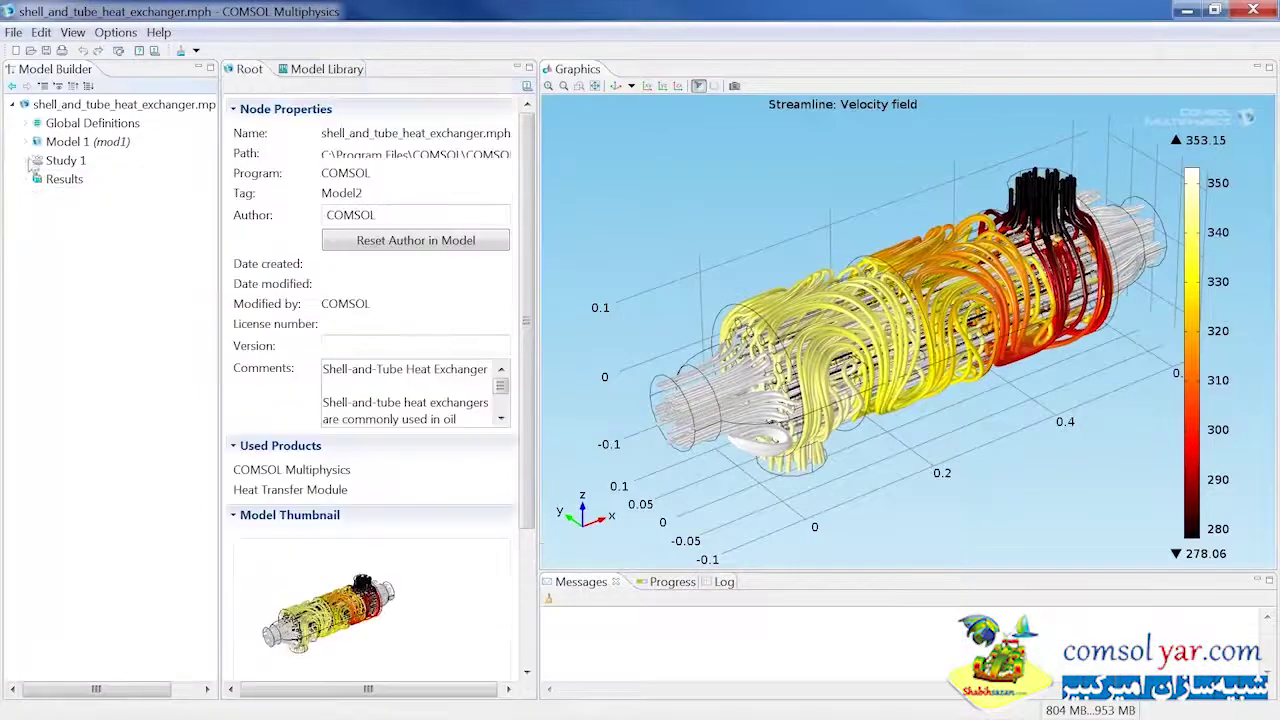
click(27, 143)
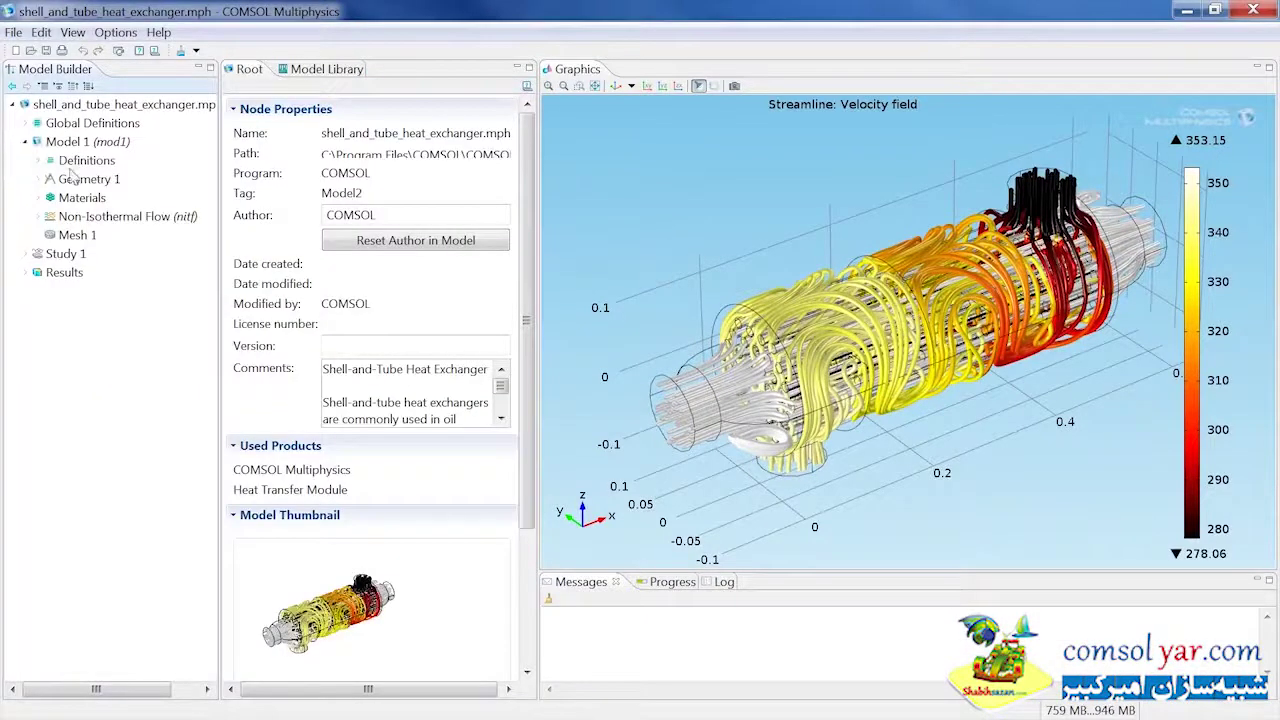
click(90, 179)
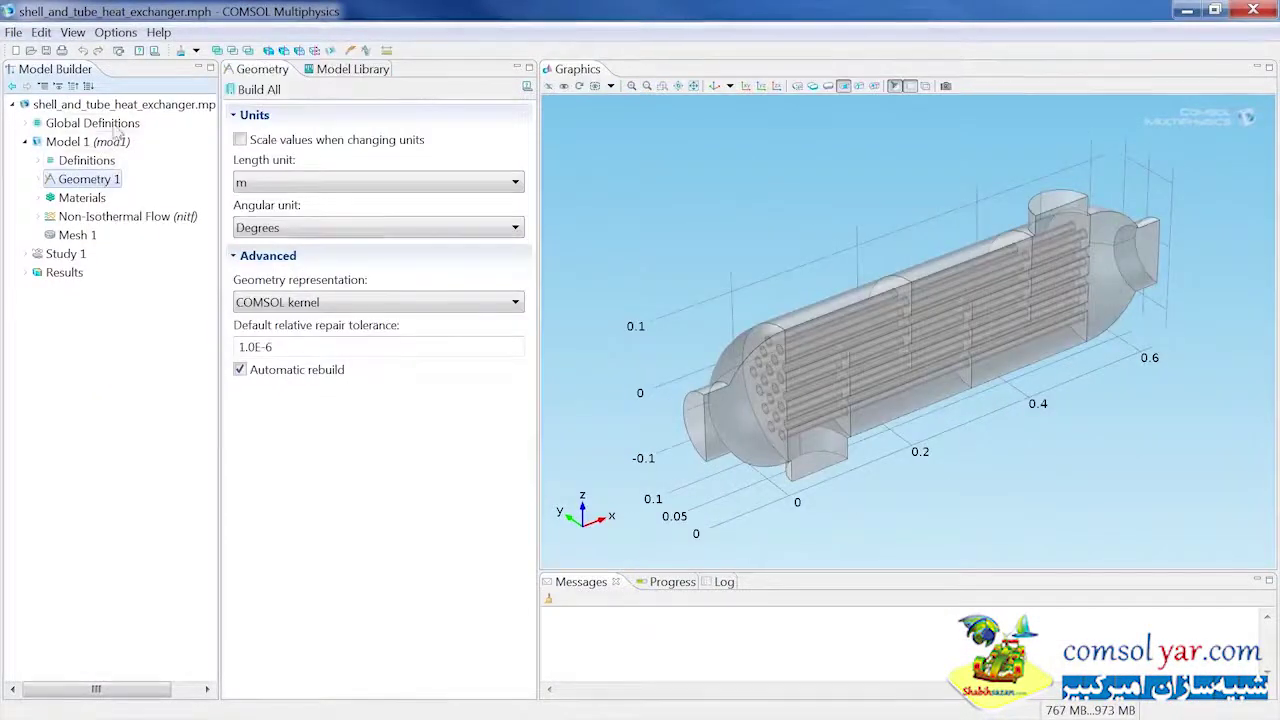
click(165, 104)
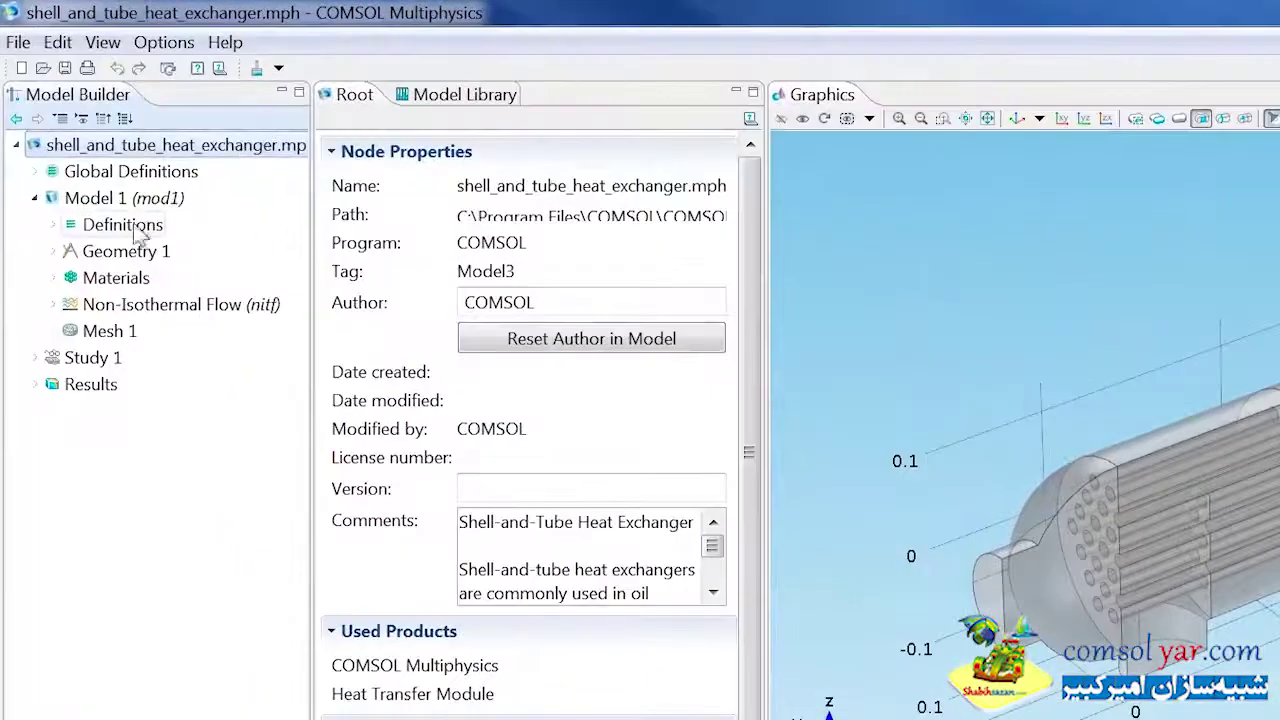
click(125, 253)
right_click(128, 258)
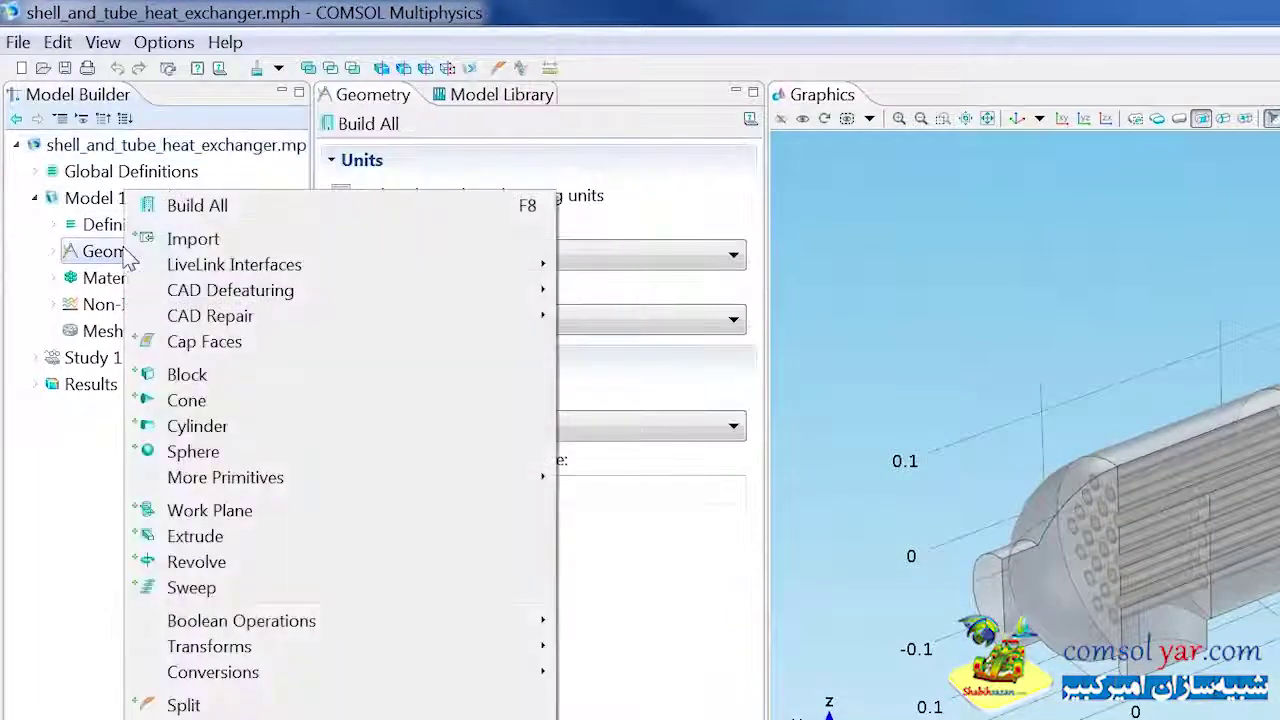
click(258, 512)
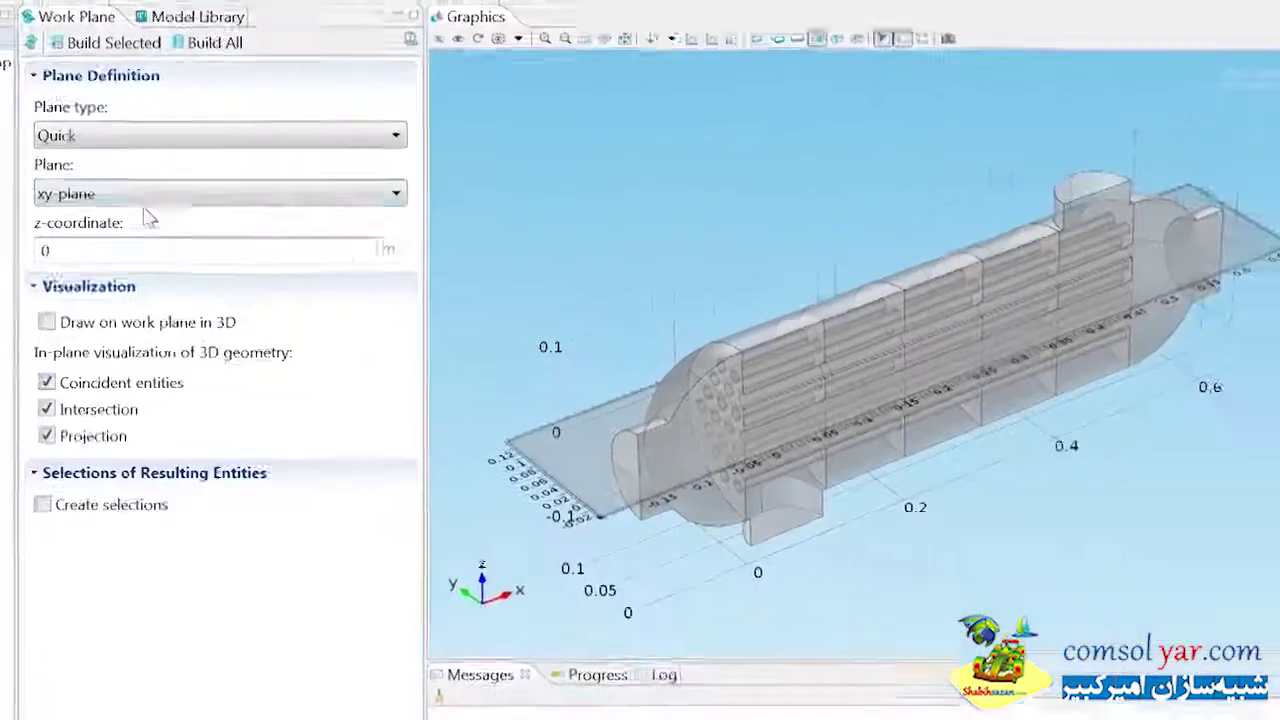
Step: Place the work plane on the xz-plane at y = 0.025 m, then orbit the view
click(150, 193)
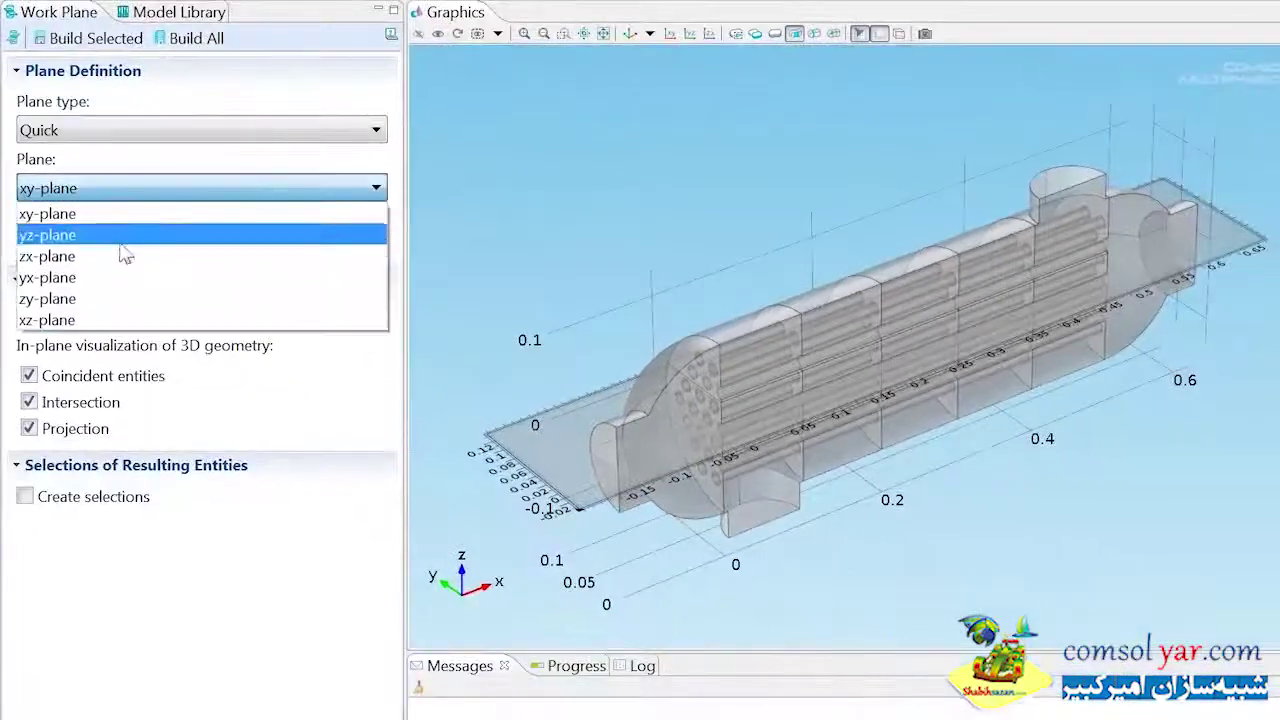
click(75, 326)
click(86, 253)
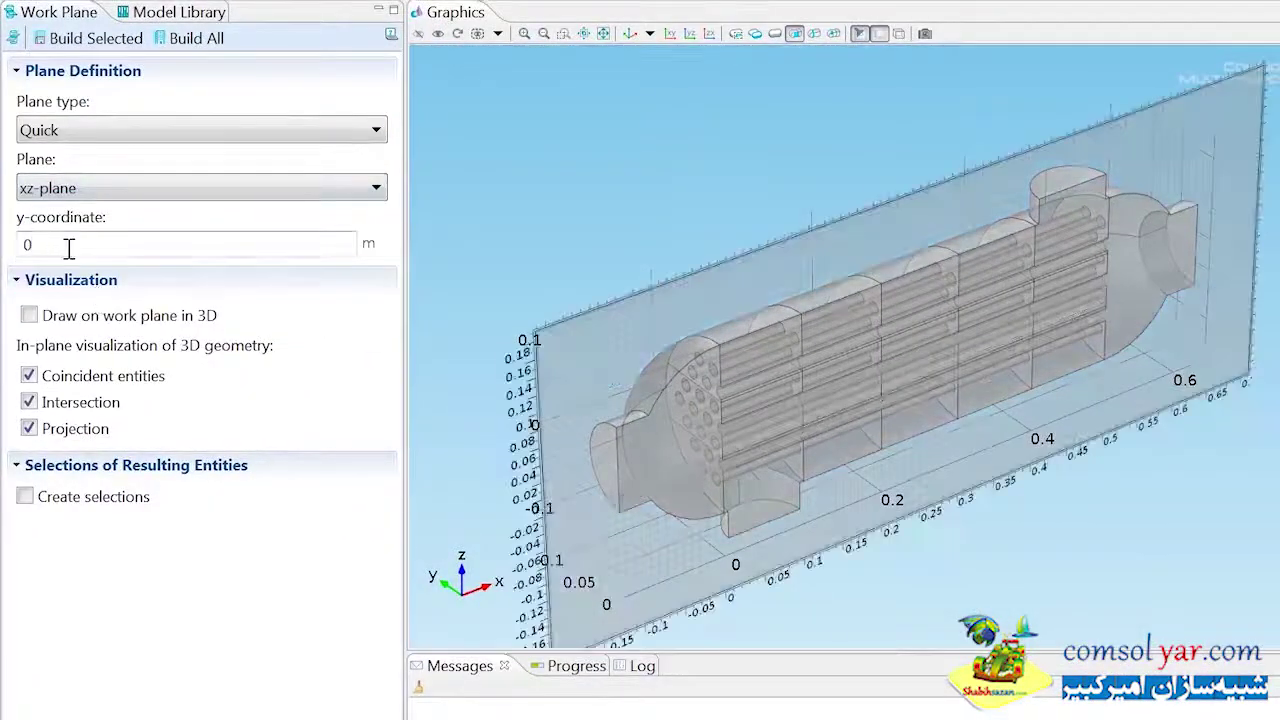
text(.025)
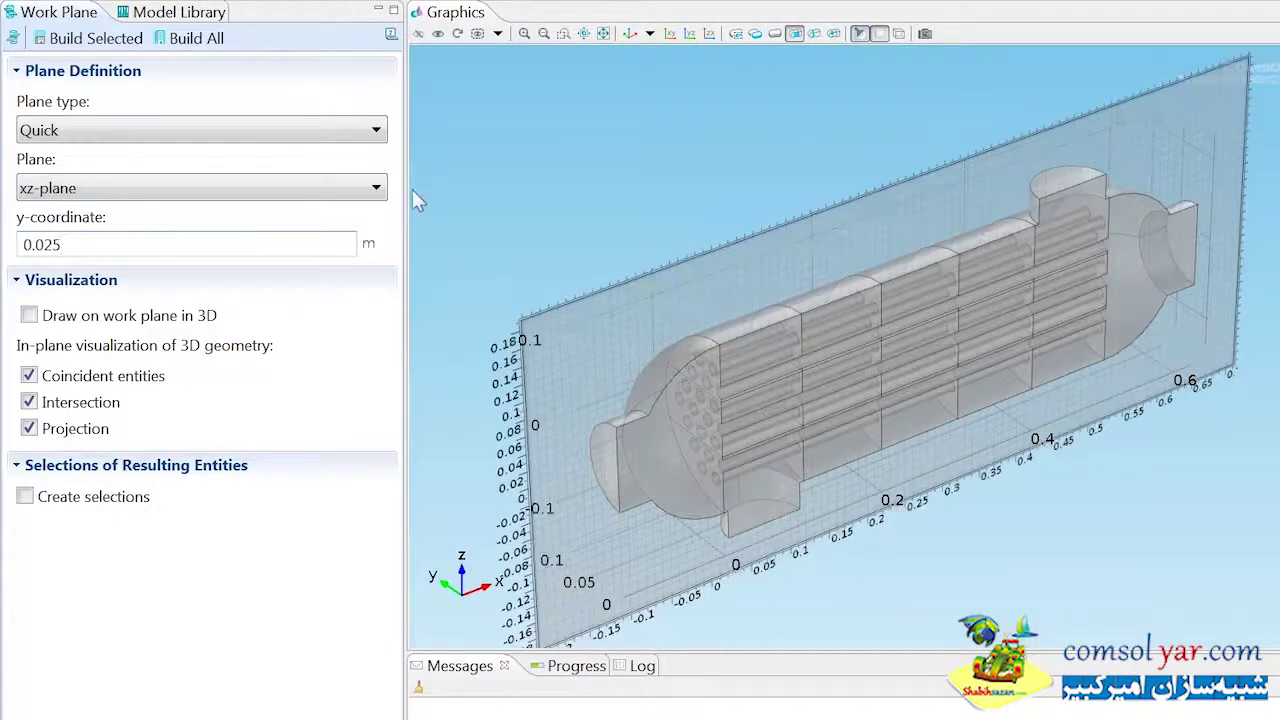
mouse_move(447, 193)
mouse_down()
mouse_move(500, 177)
mouse_move(418, 162)
mouse_up()
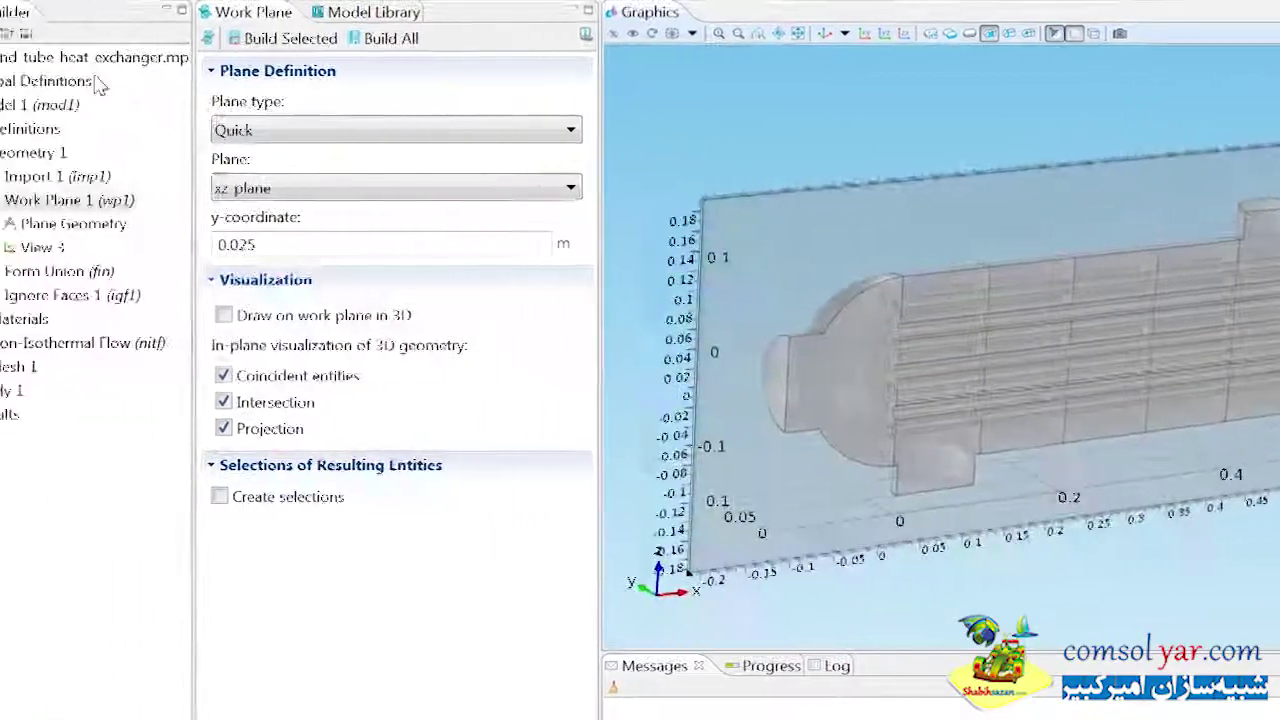
Step: Add a new 2D model with Turbulent Flow, k-ε physics
click(30, 105)
click(160, 57)
right_click(160, 57)
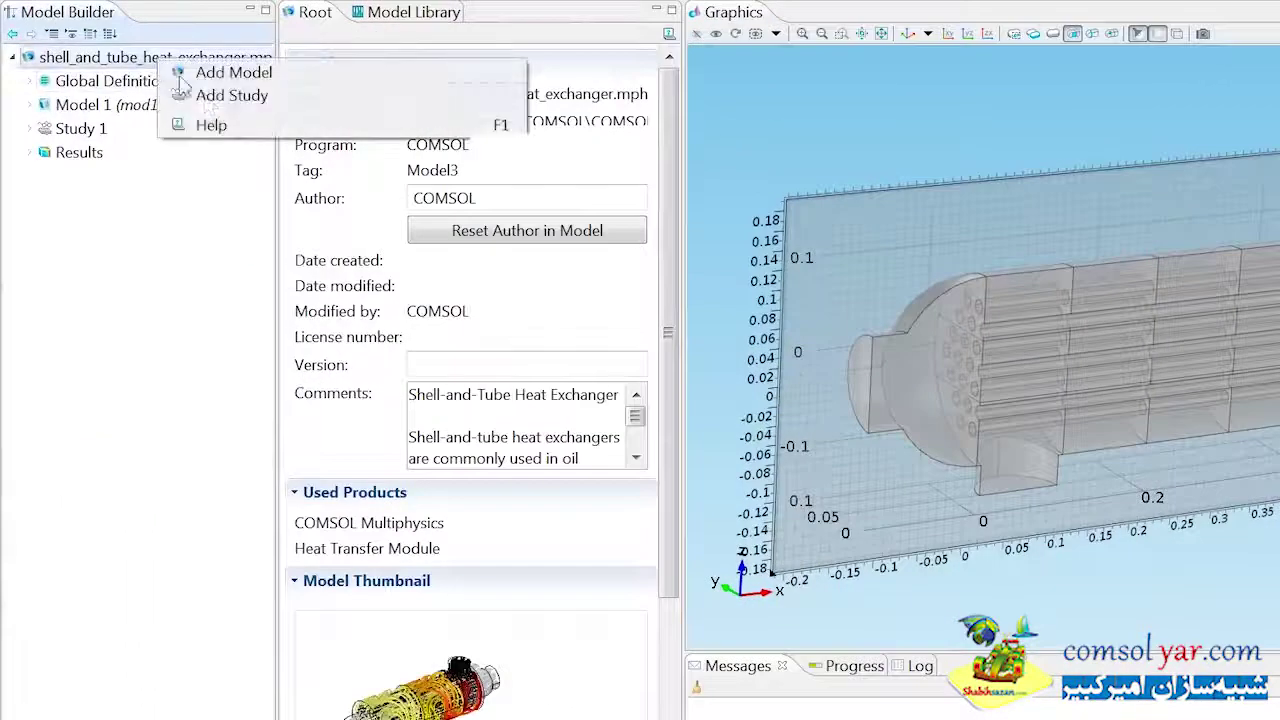
click(228, 76)
click(298, 134)
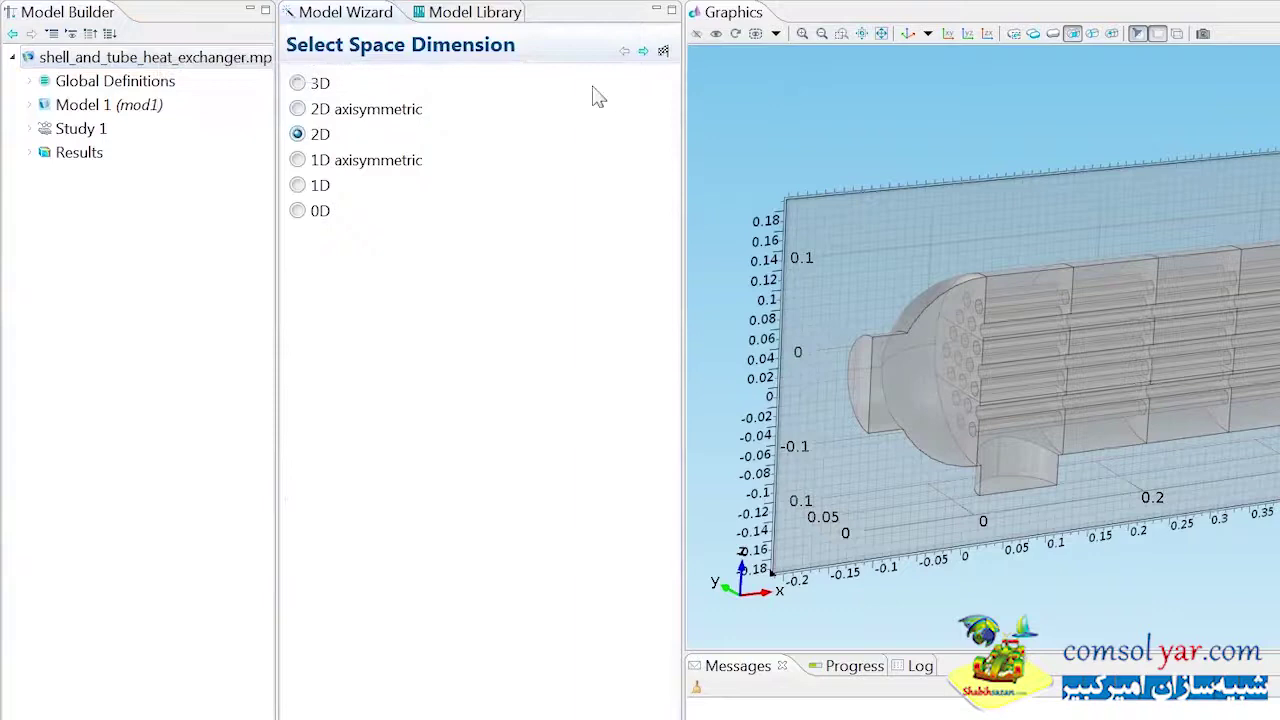
click(644, 51)
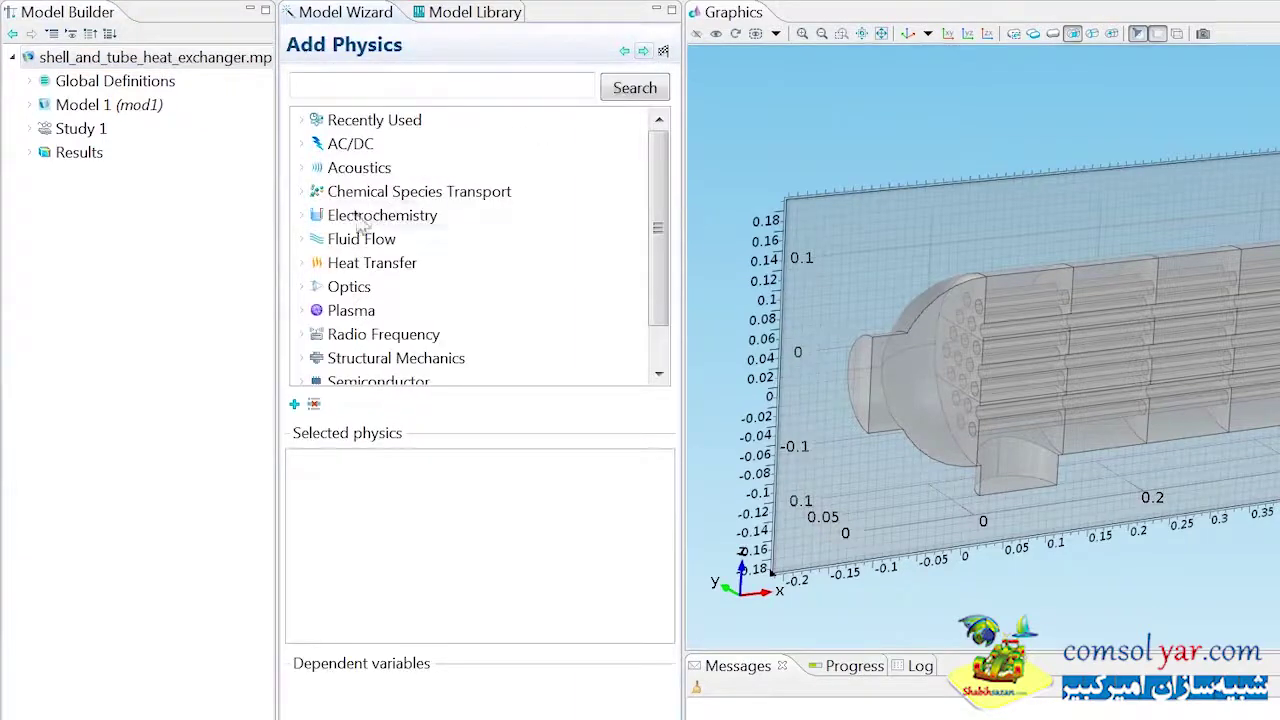
click(303, 242)
click(317, 167)
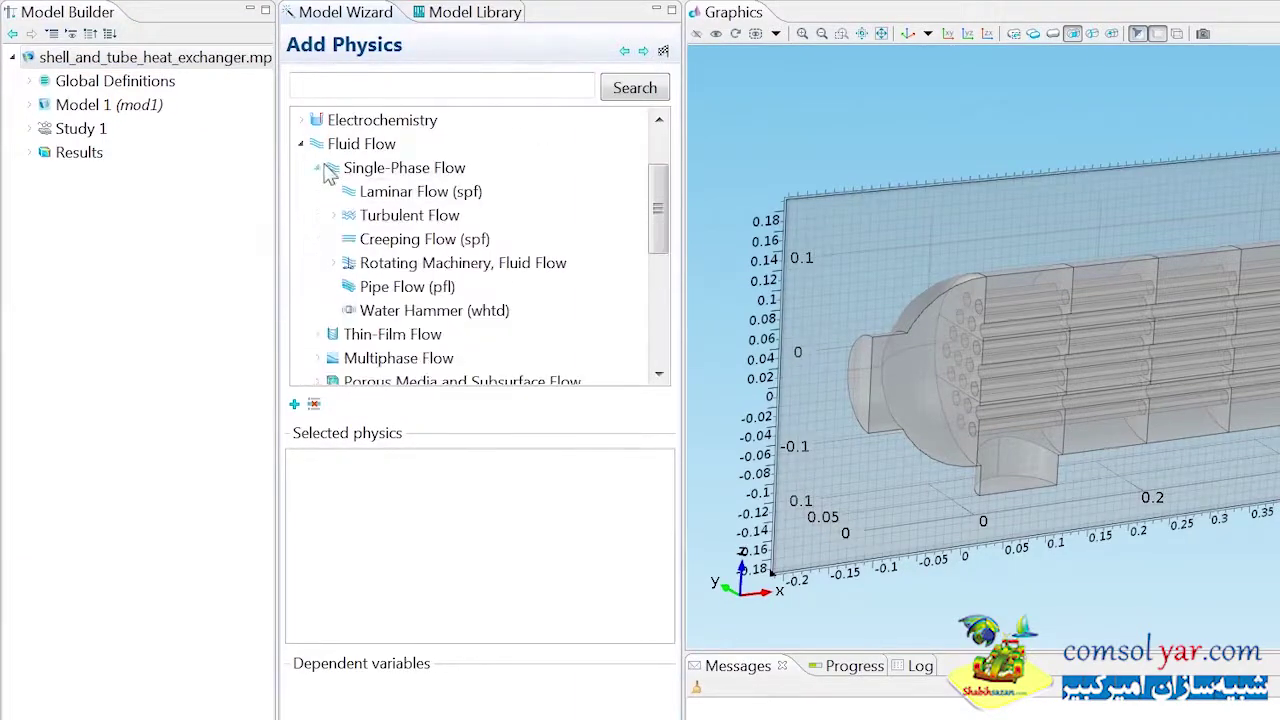
click(333, 215)
right_click(420, 238)
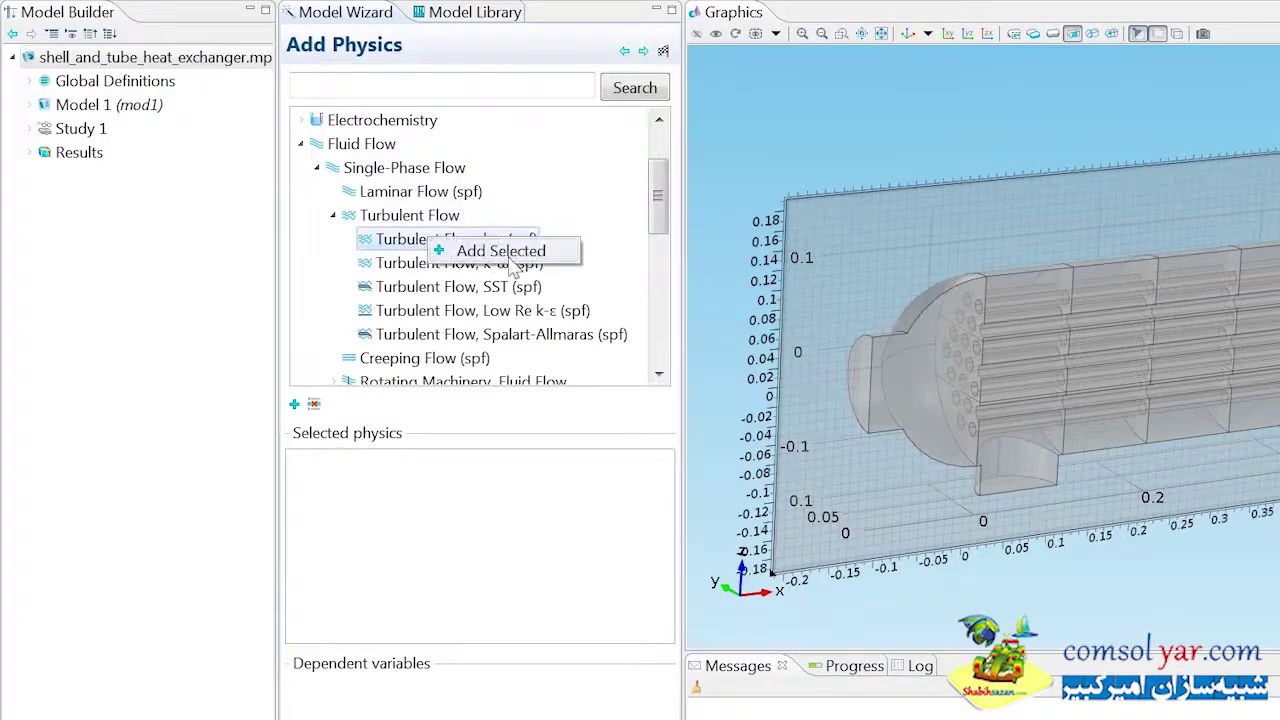
click(445, 251)
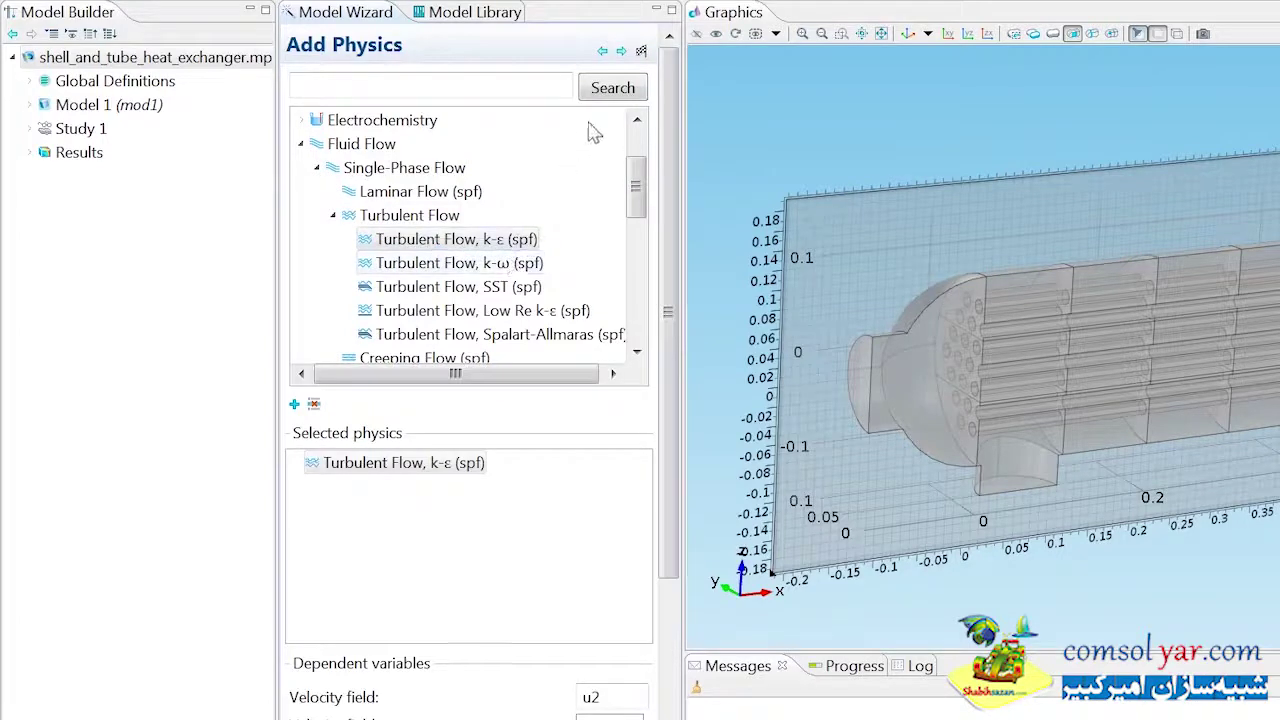
Step: Give it a Stationary study that excludes Non-Isothermal Flow, and finish the wizard
click(621, 50)
click(365, 137)
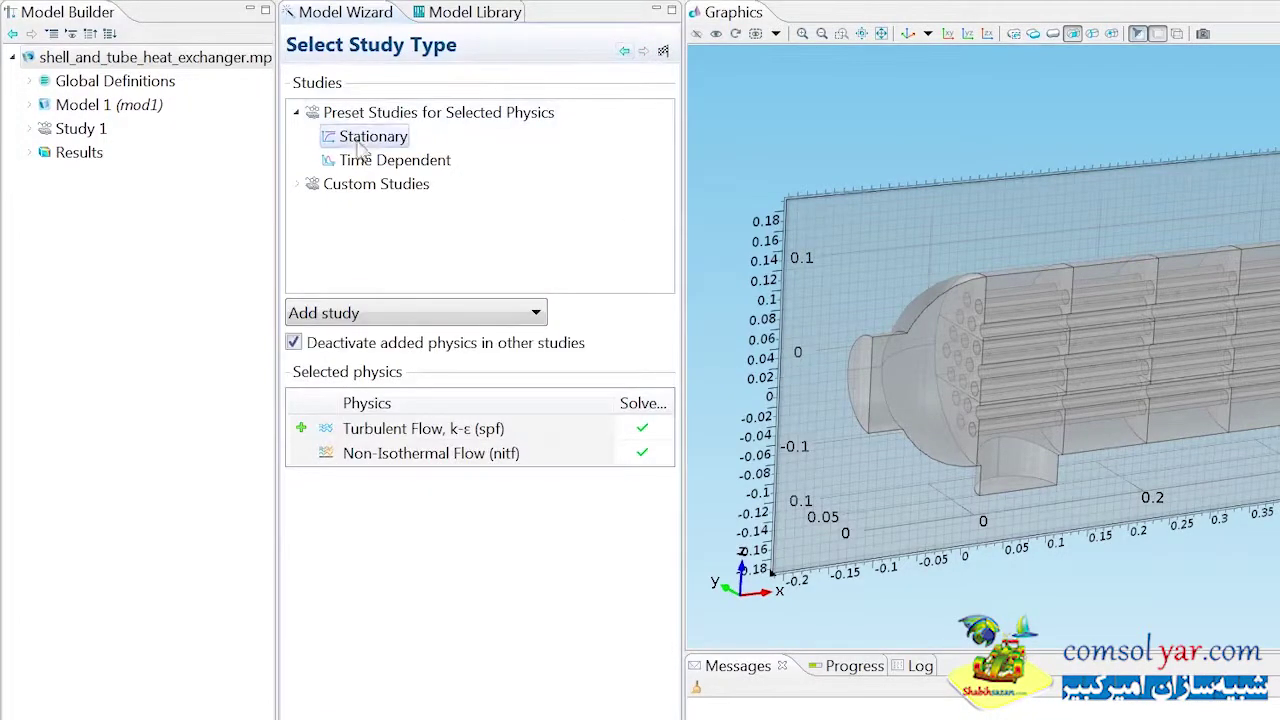
click(645, 453)
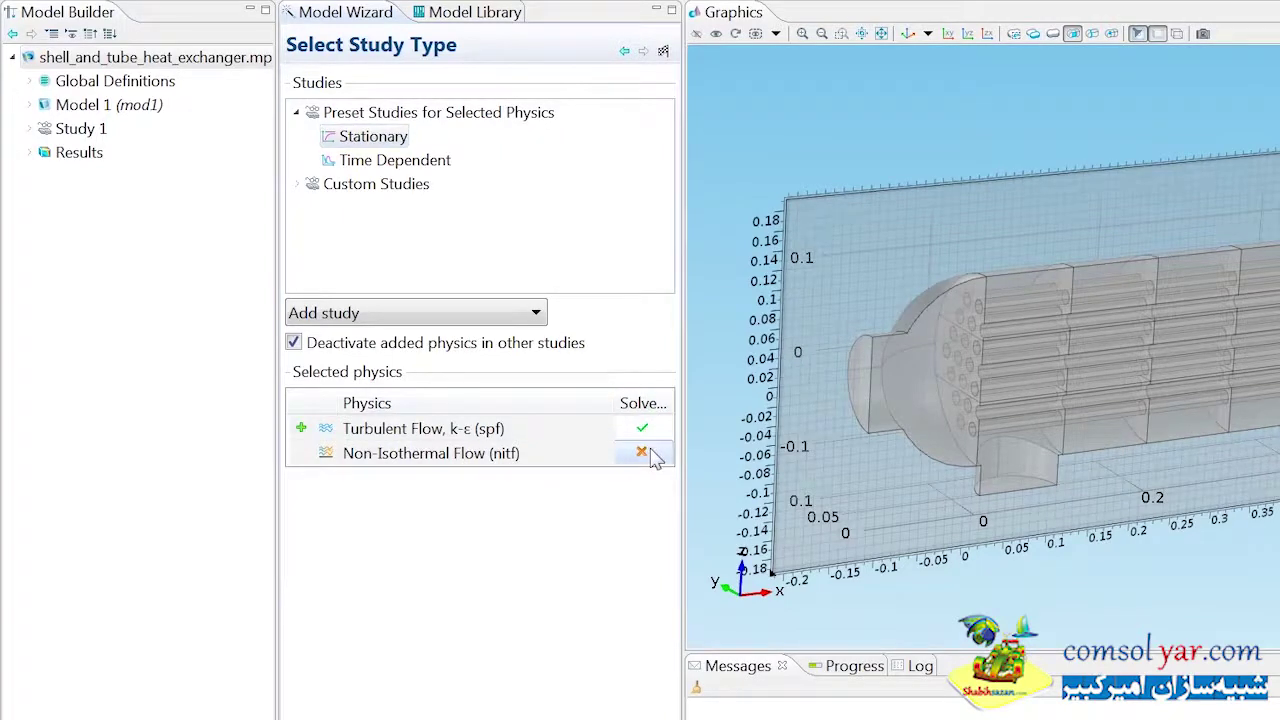
click(662, 52)
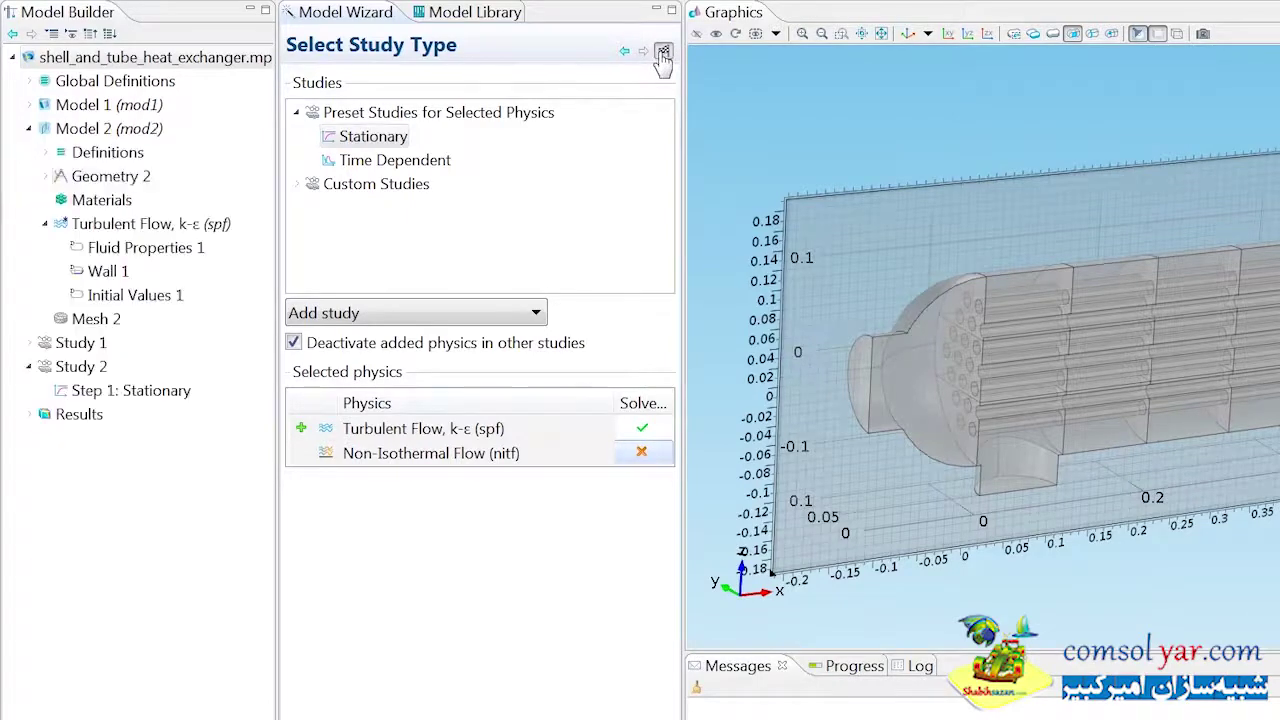
Step: Add a Cross Section of Geometry 1: Work Plane 1 to Geometry 2 and build it
right_click(150, 180)
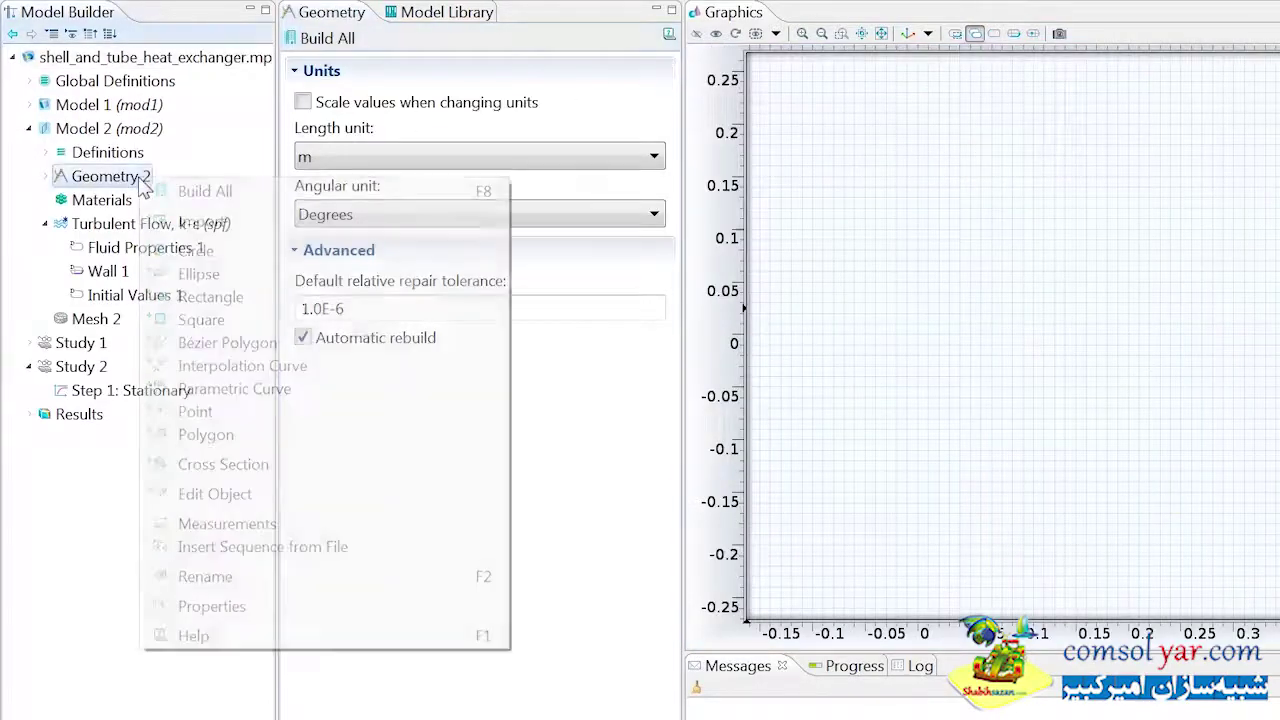
click(228, 466)
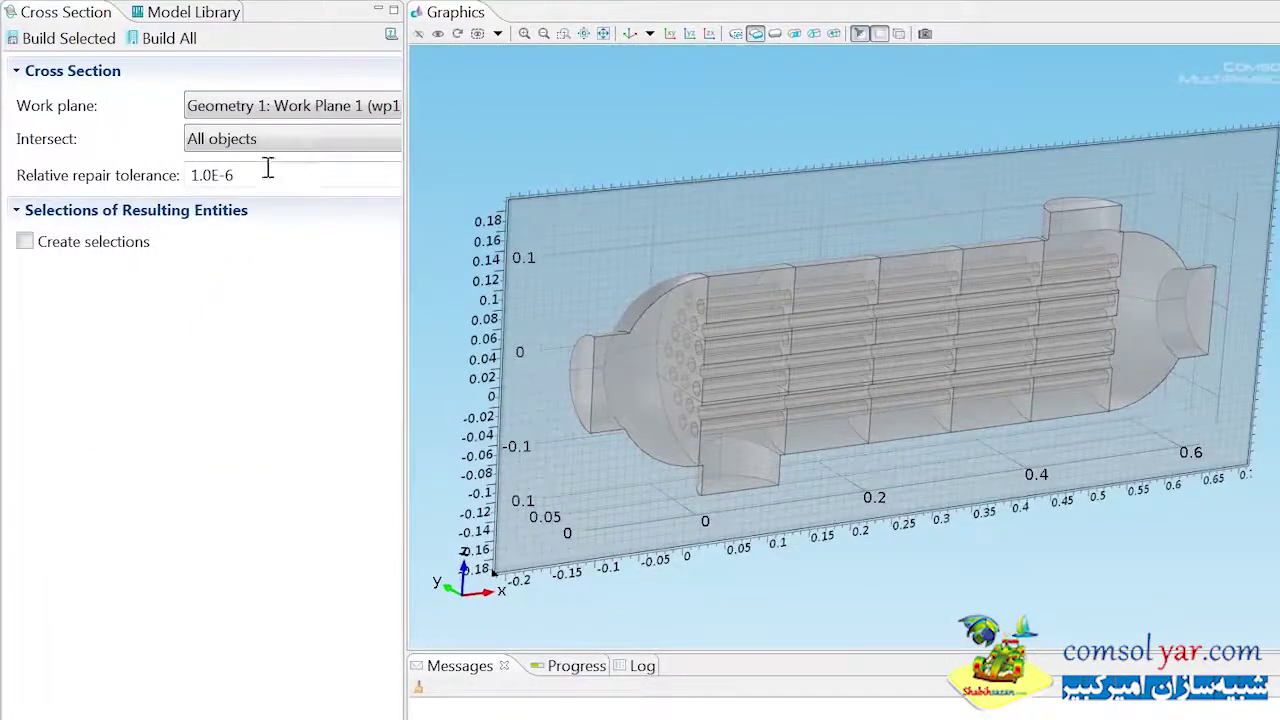
click(320, 107)
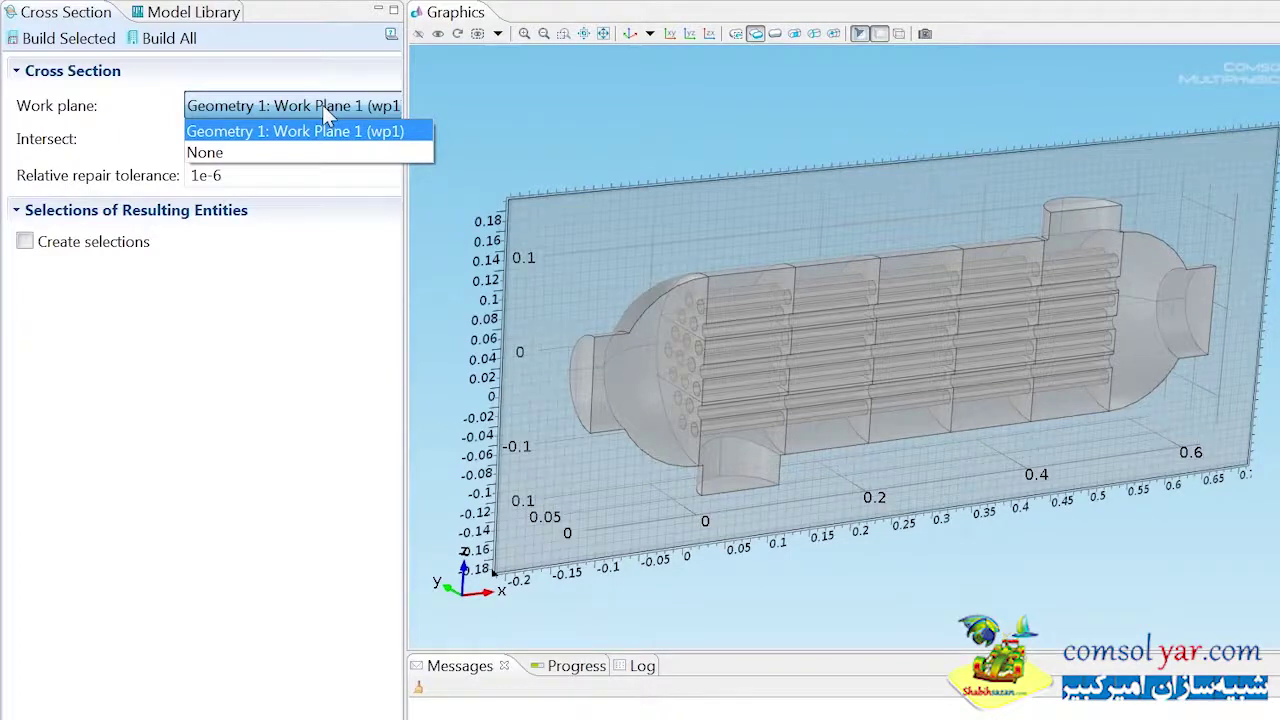
click(322, 129)
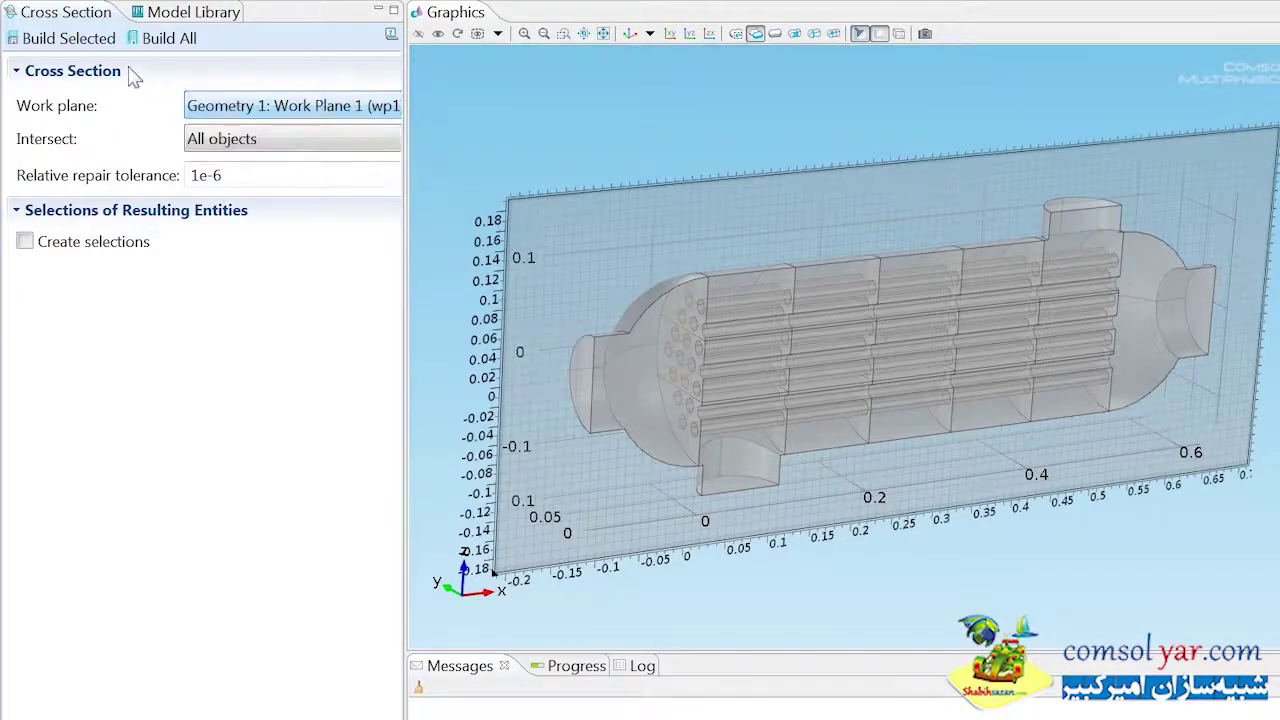
click(160, 38)
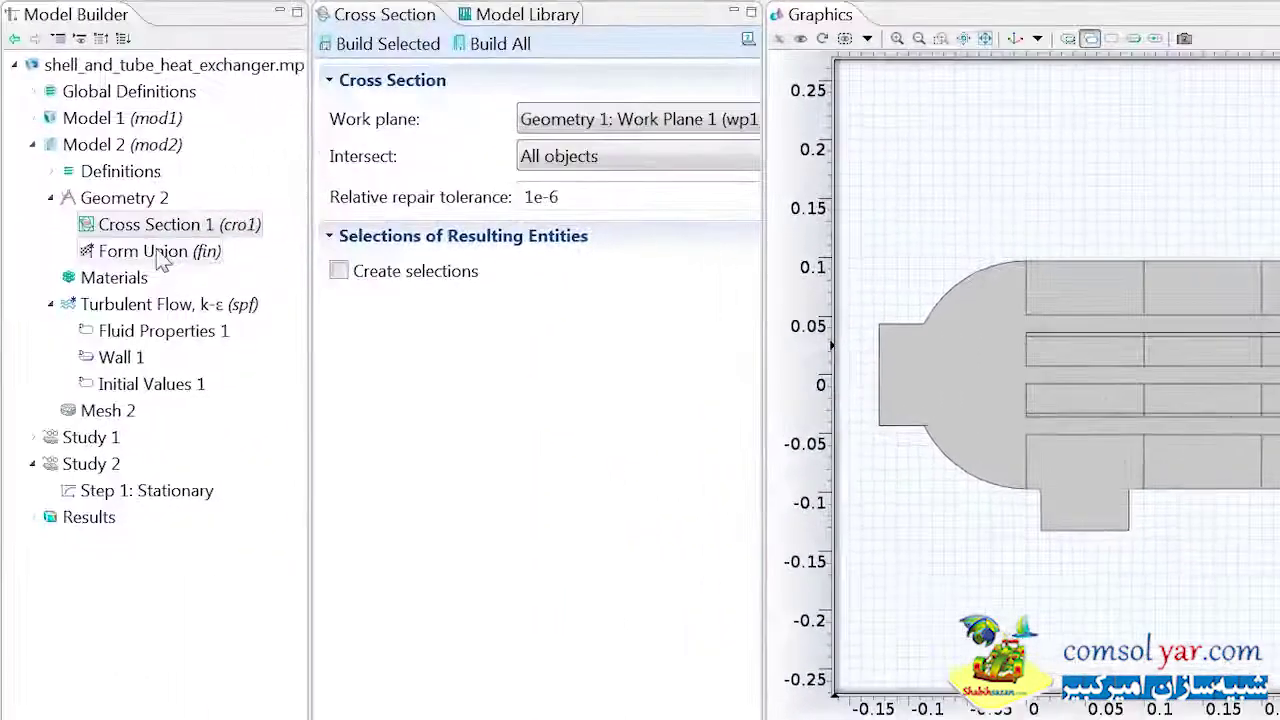
Step: Add built-in Water, liquid from the Material Browser to Model 2
click(135, 280)
right_click(135, 282)
click(200, 316)
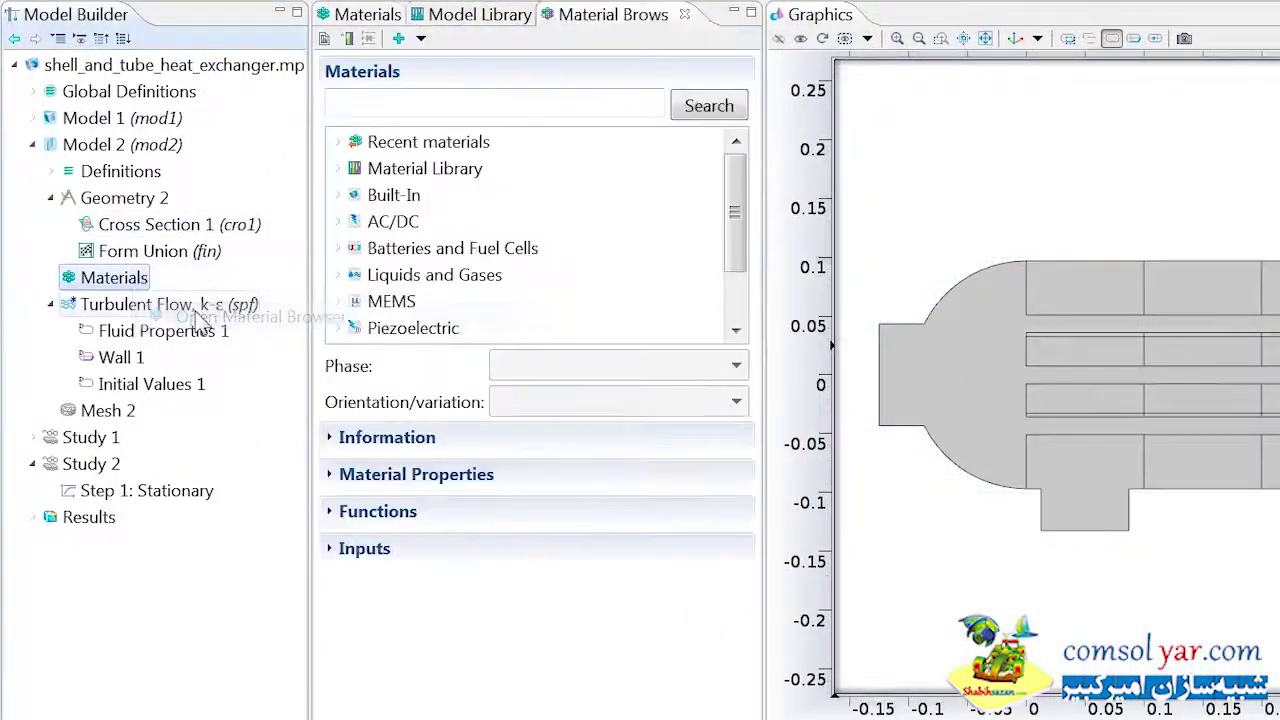
click(338, 197)
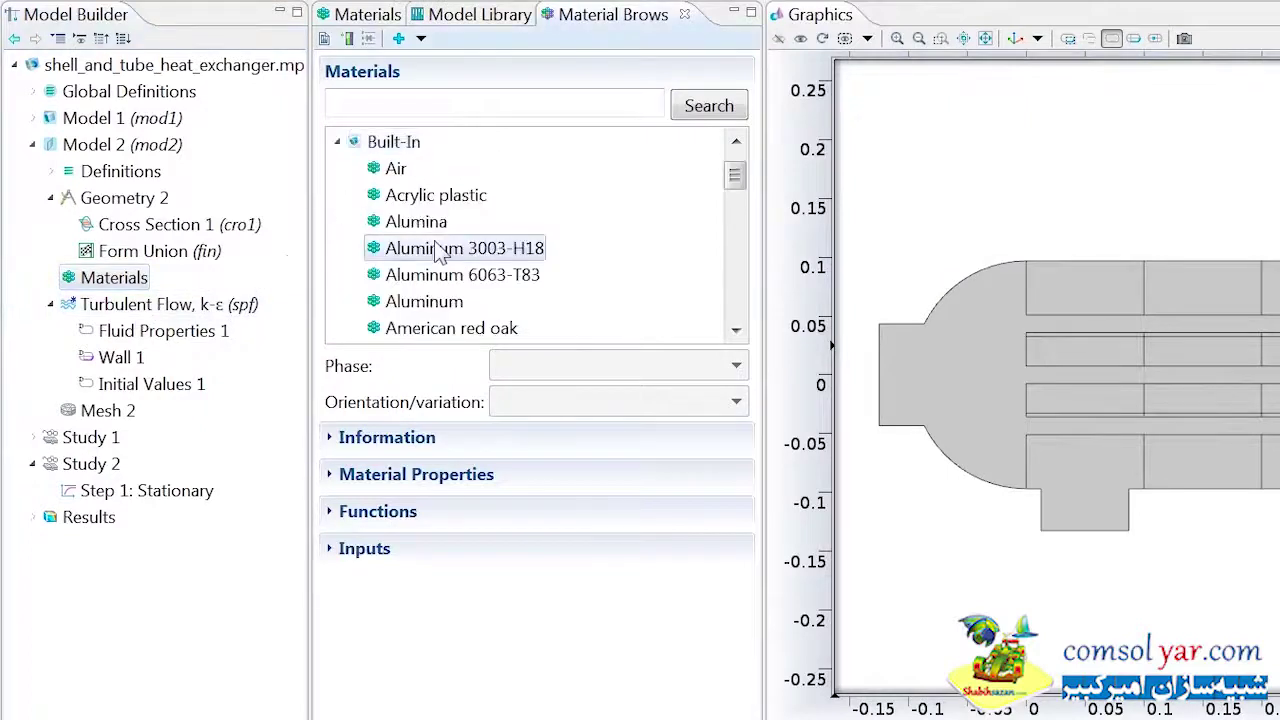
scroll(430, 250, down, 4)
scroll(436, 250, down, 2)
scroll(436, 250, down, 4)
scroll(436, 250, down, 2)
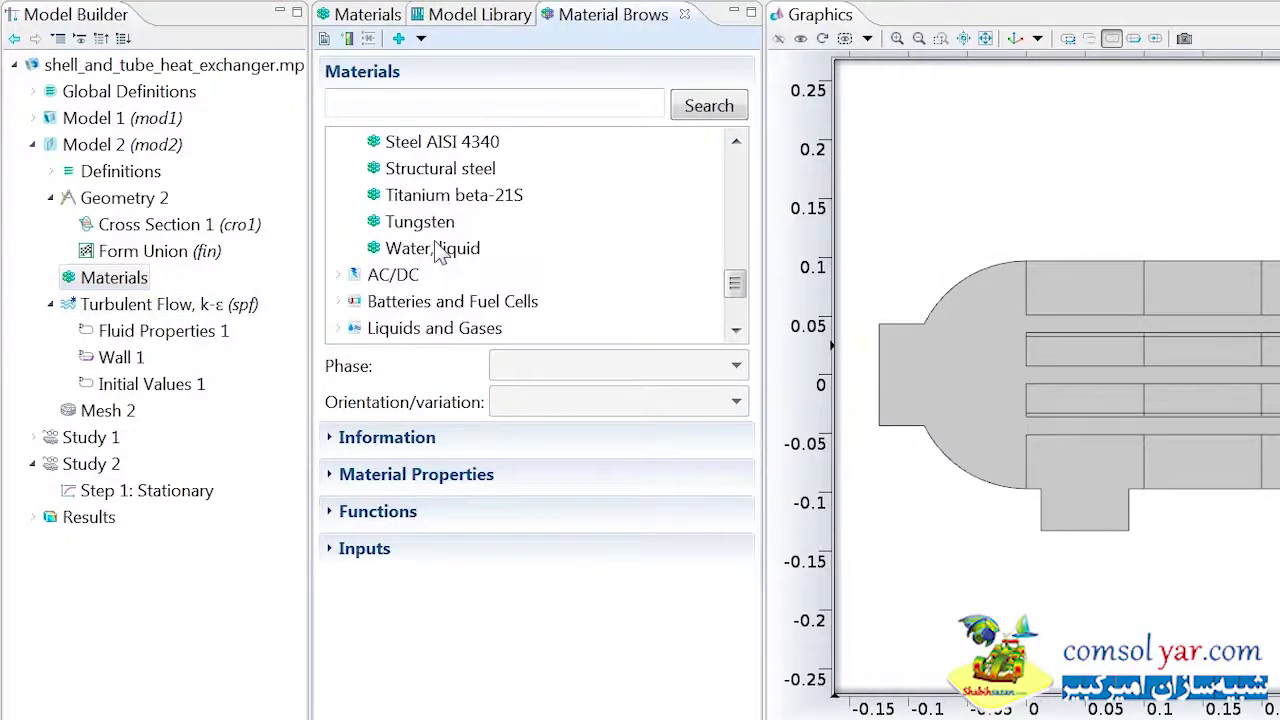
right_click(430, 250)
click(507, 290)
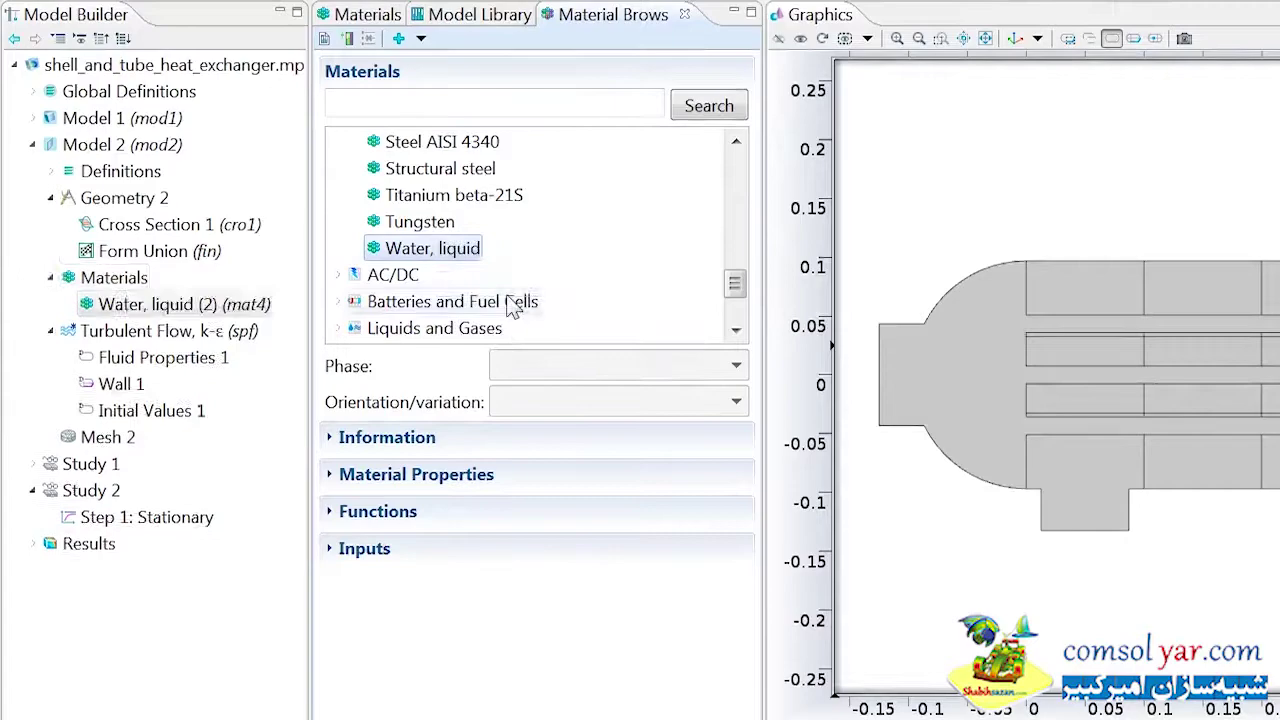
Step: Set the Turbulent Flow domain selection to Manual containing only domain 1
click(216, 340)
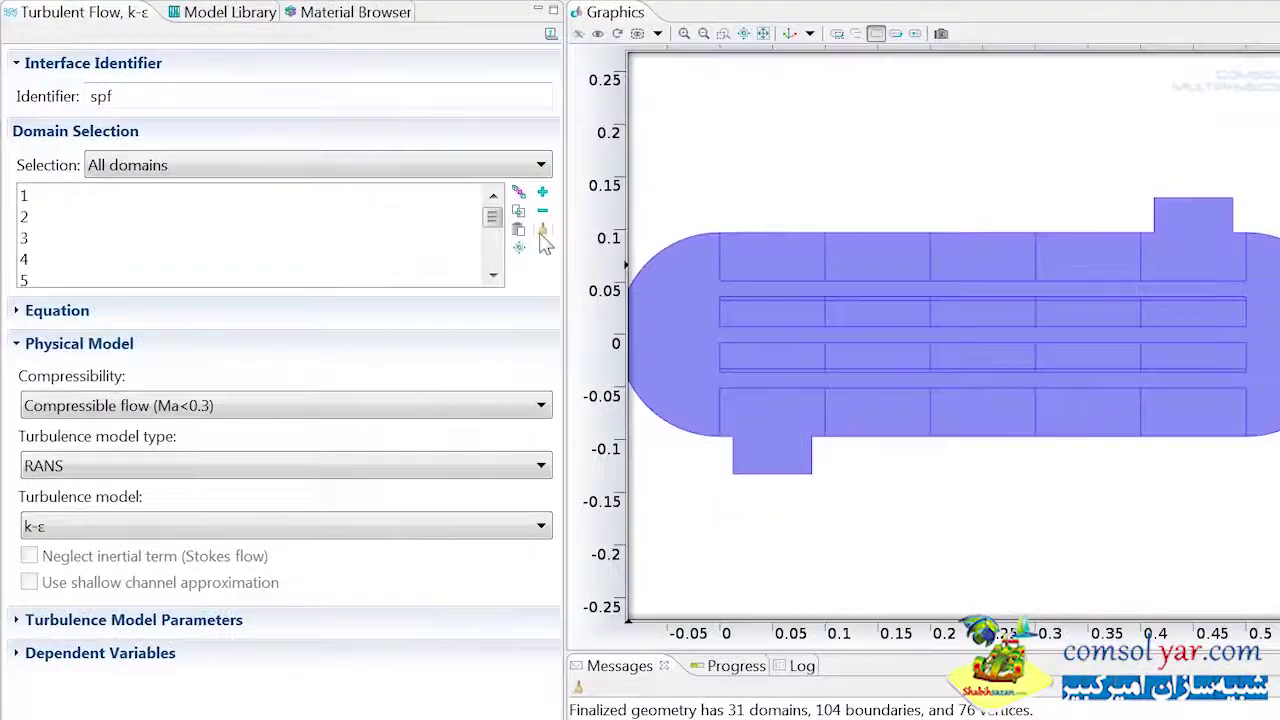
click(541, 232)
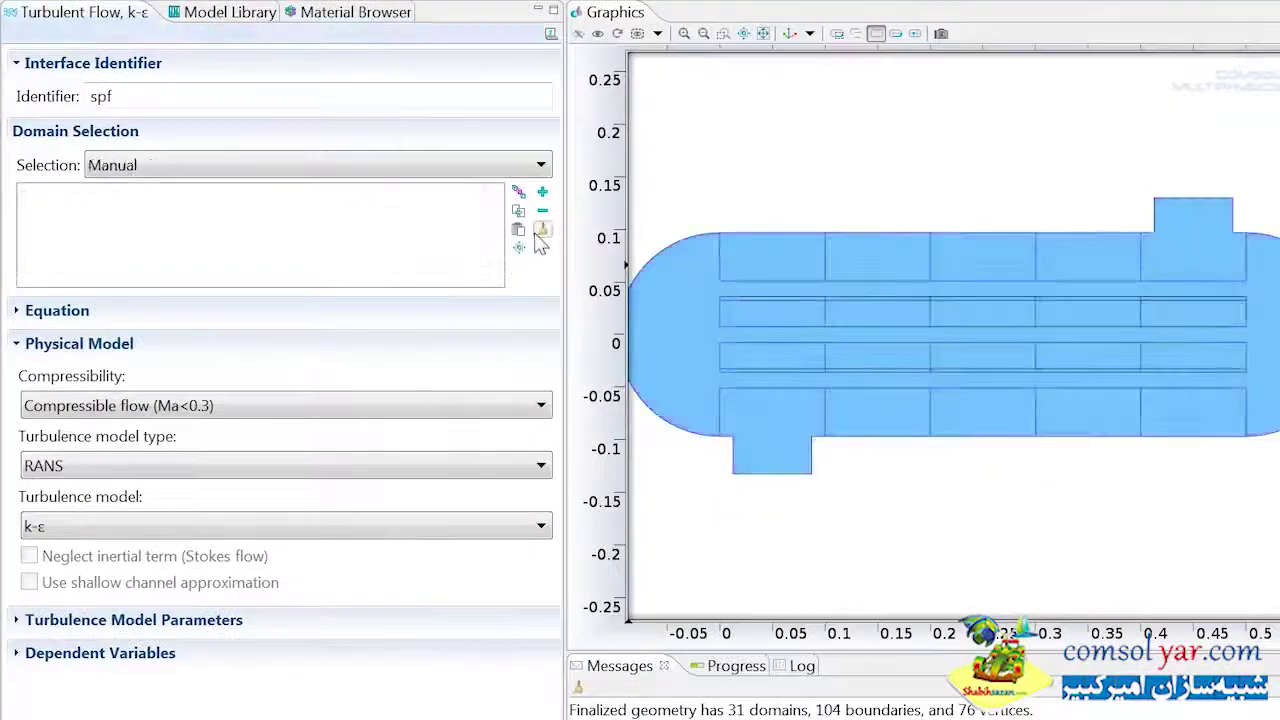
click(700, 328)
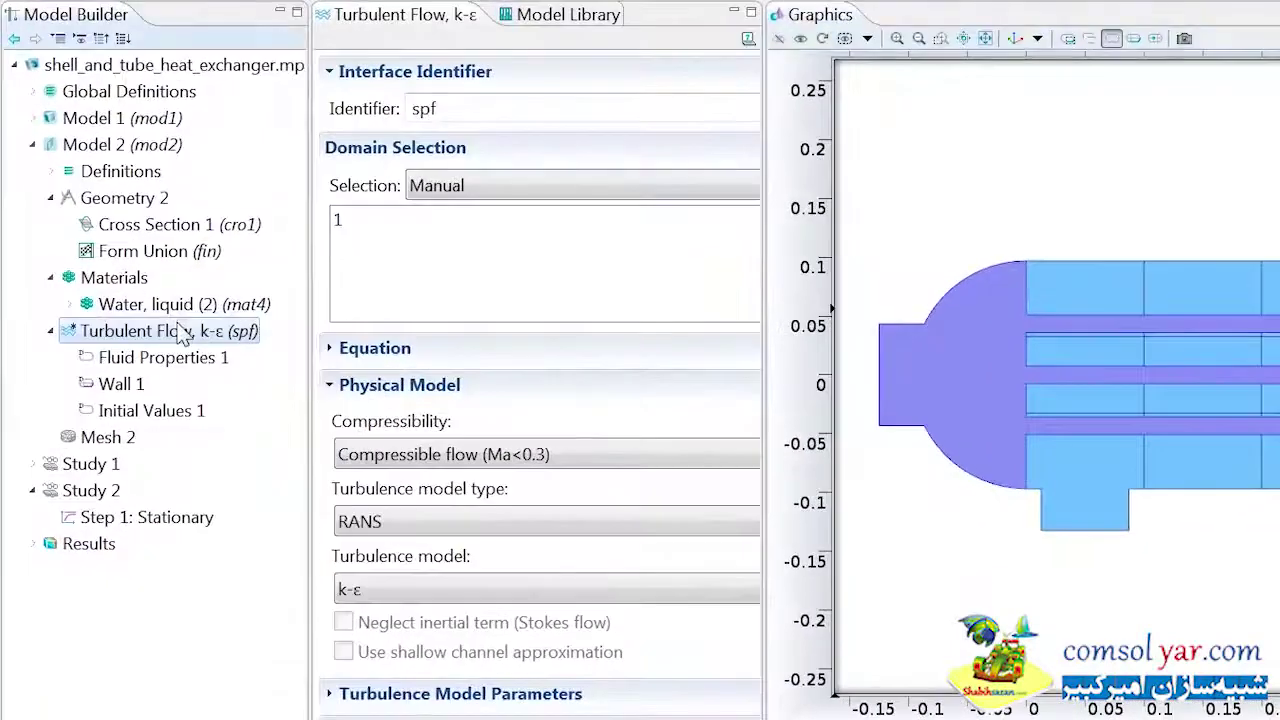
Step: Add an Inlet on the left end boundary with velocity u_water
right_click(180, 330)
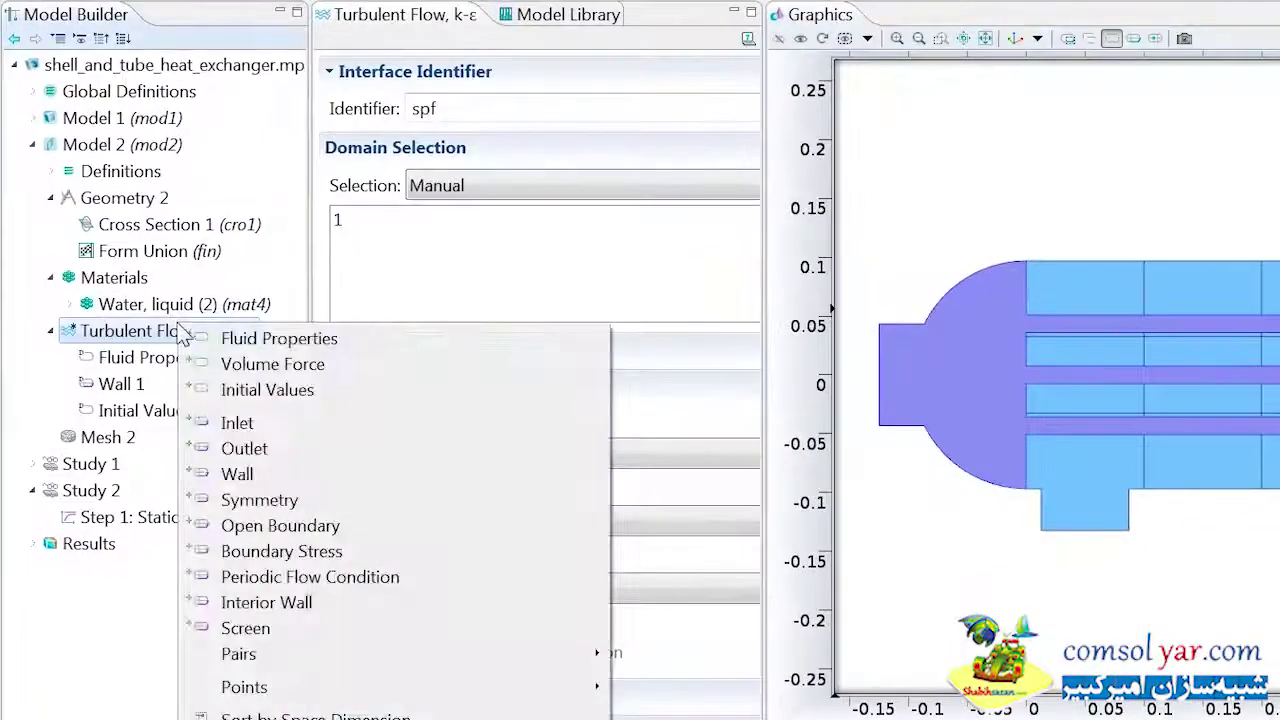
click(237, 423)
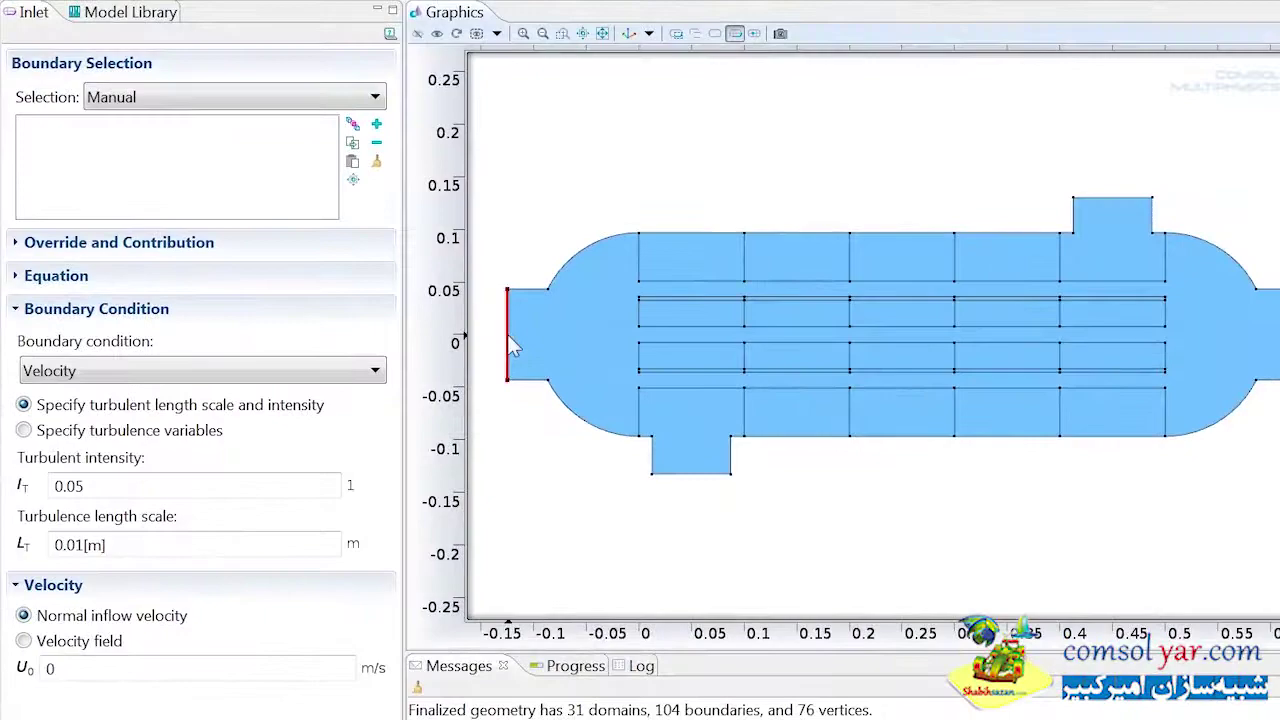
click(507, 334)
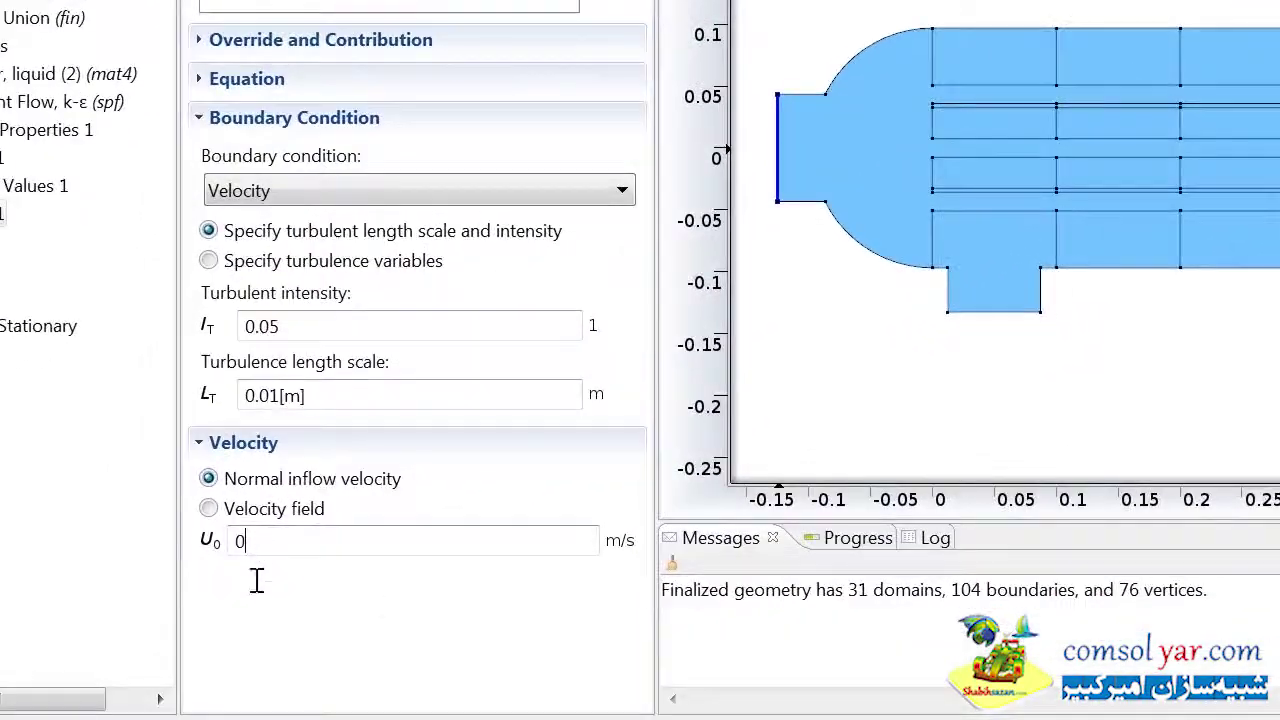
double_click(205, 572)
text(u_)
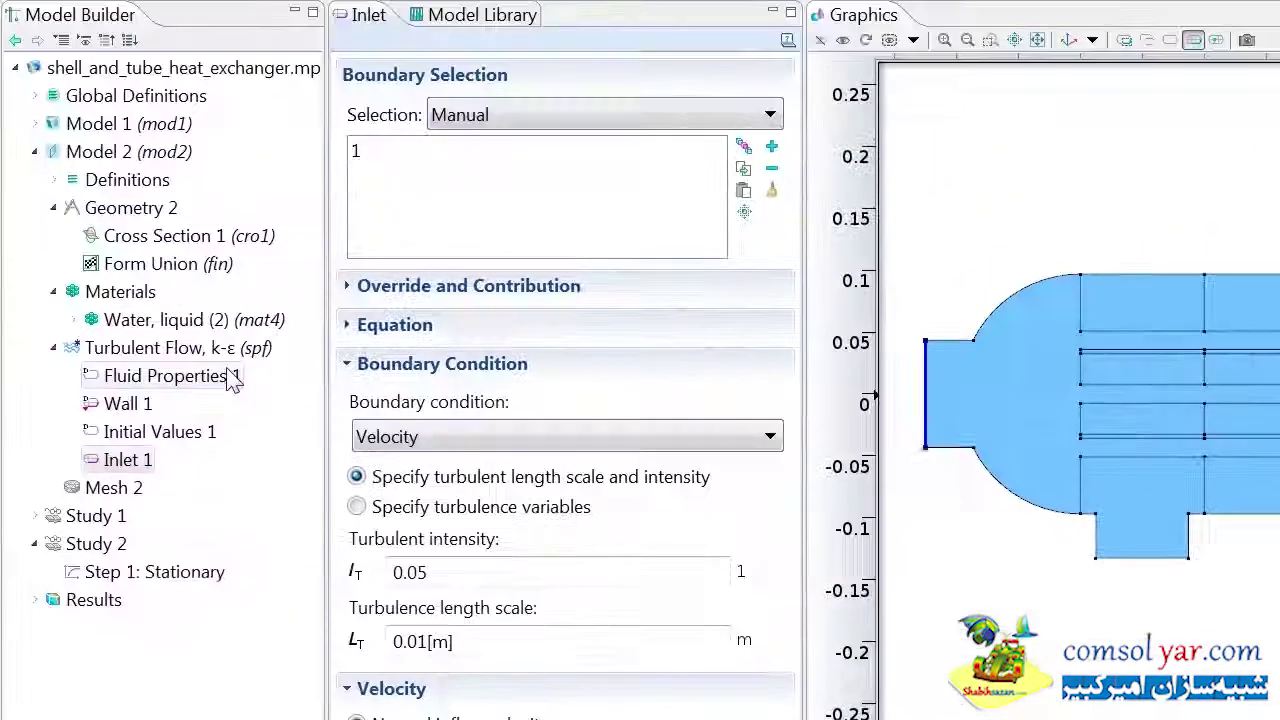
Step: Add a zero-pressure Outlet on the right end boundary 100
right_click(228, 352)
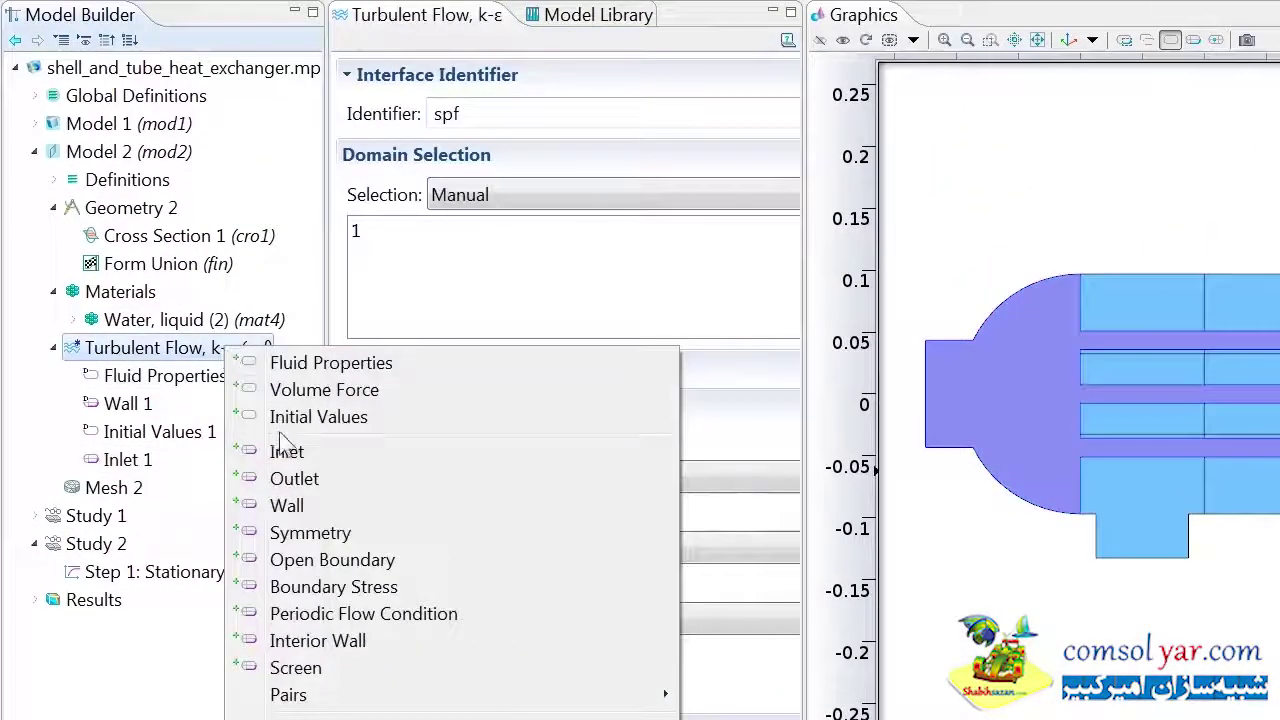
click(293, 479)
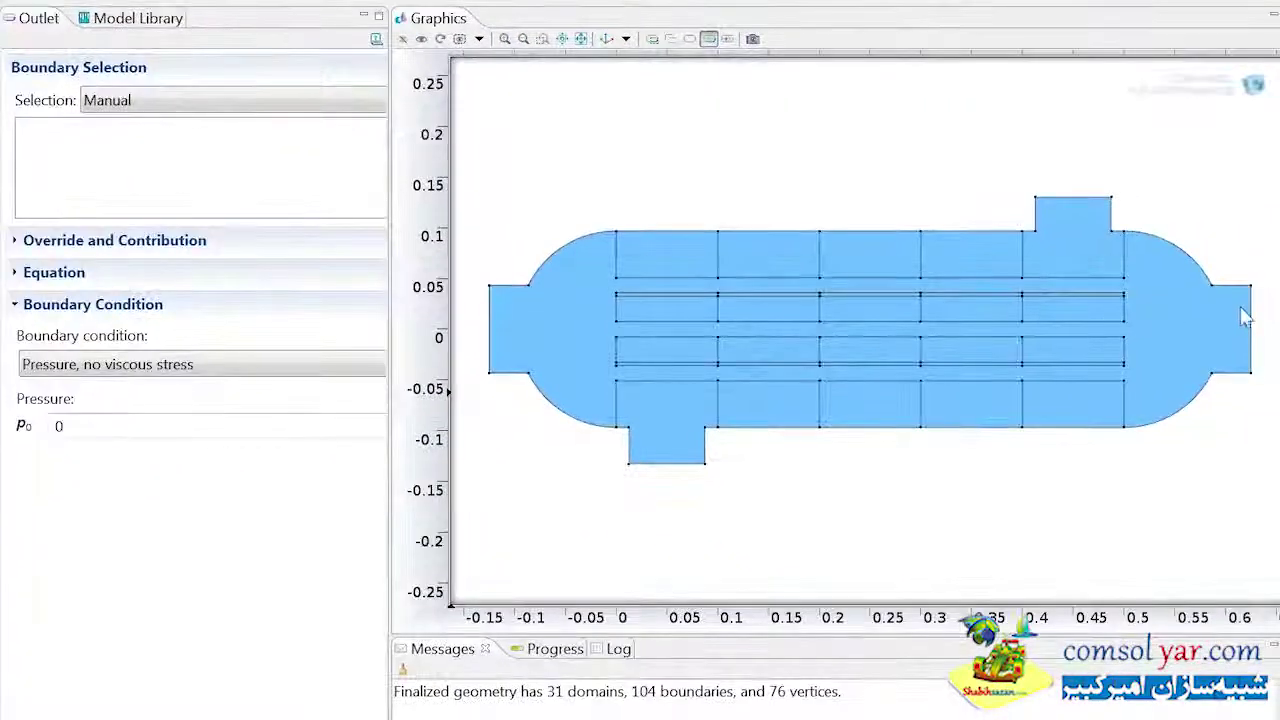
click(1251, 318)
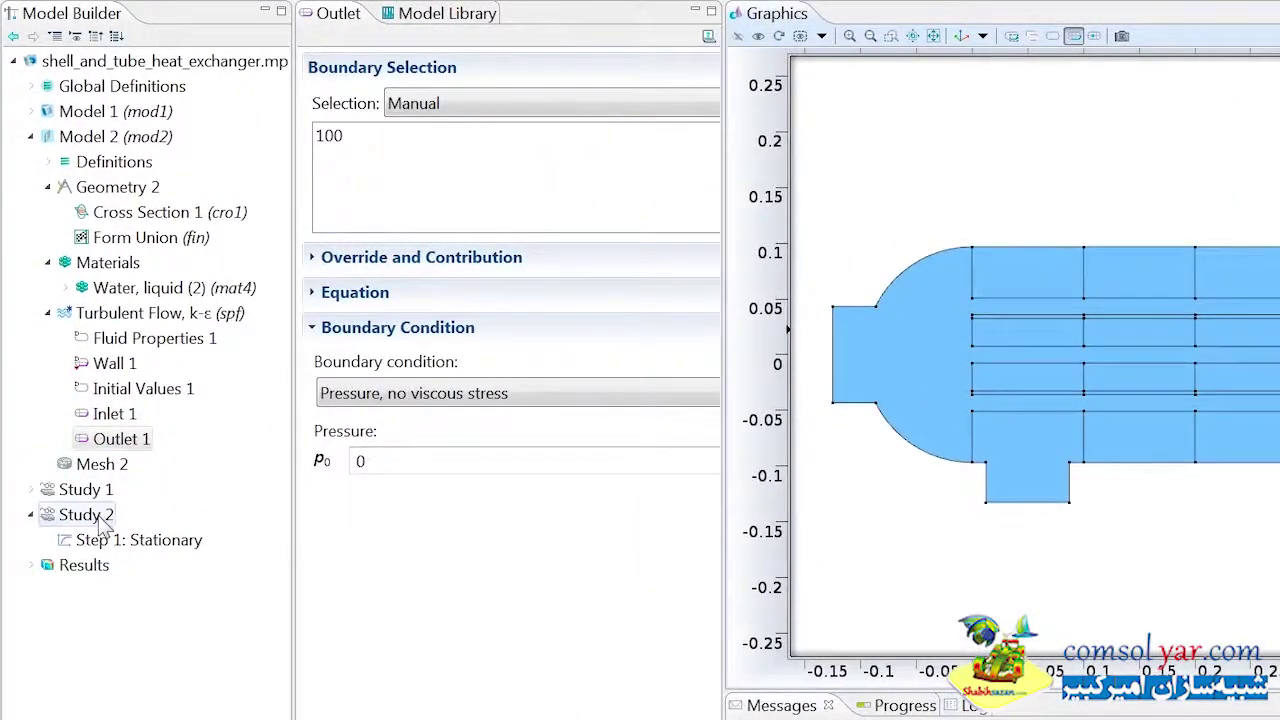
Step: Compute Study 2 and wait for the 2D velocity solution
right_click(100, 520)
click(160, 530)
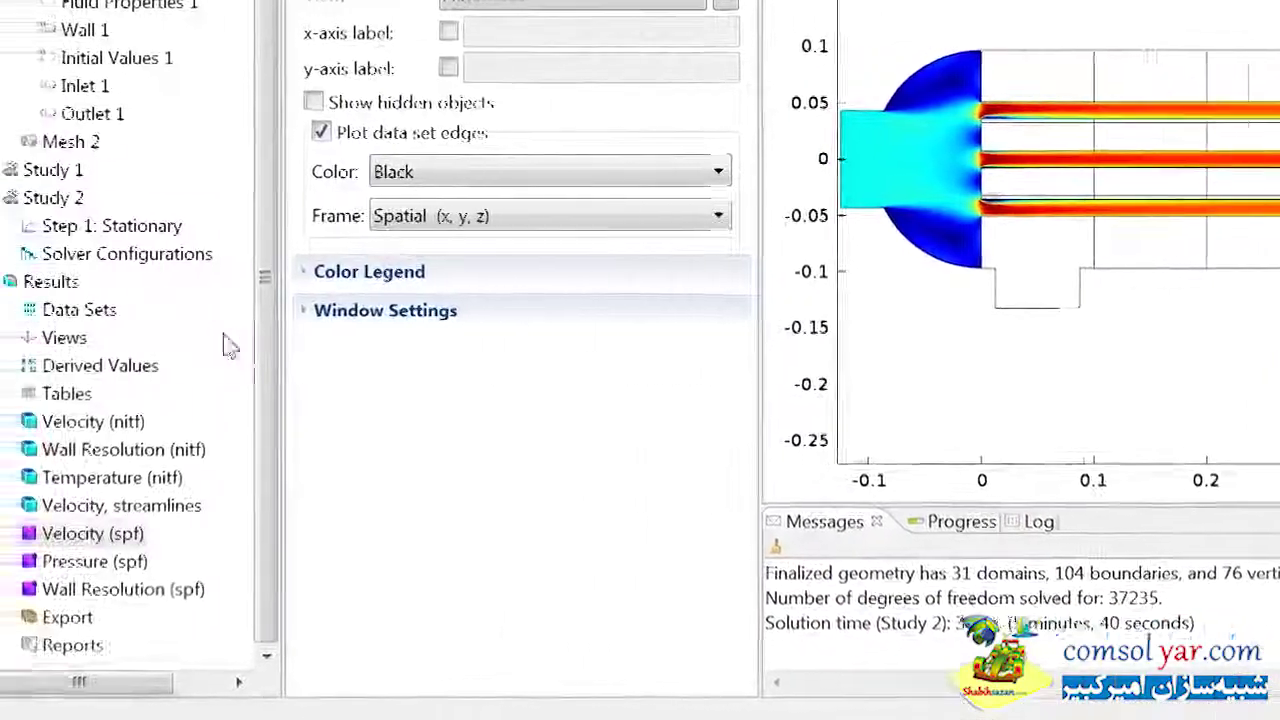
Step: Duplicate Solution 1 as Solution 4 and add a domain-level selection of domain 1
click(56, 310)
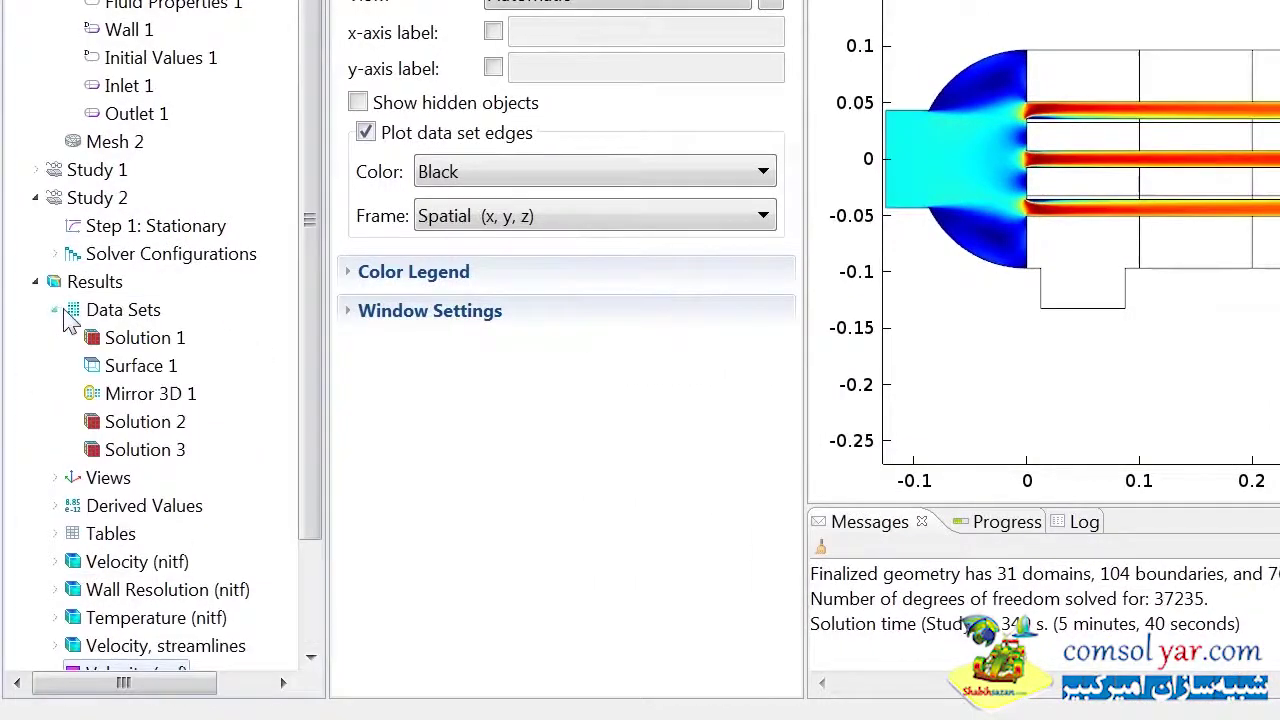
right_click(122, 337)
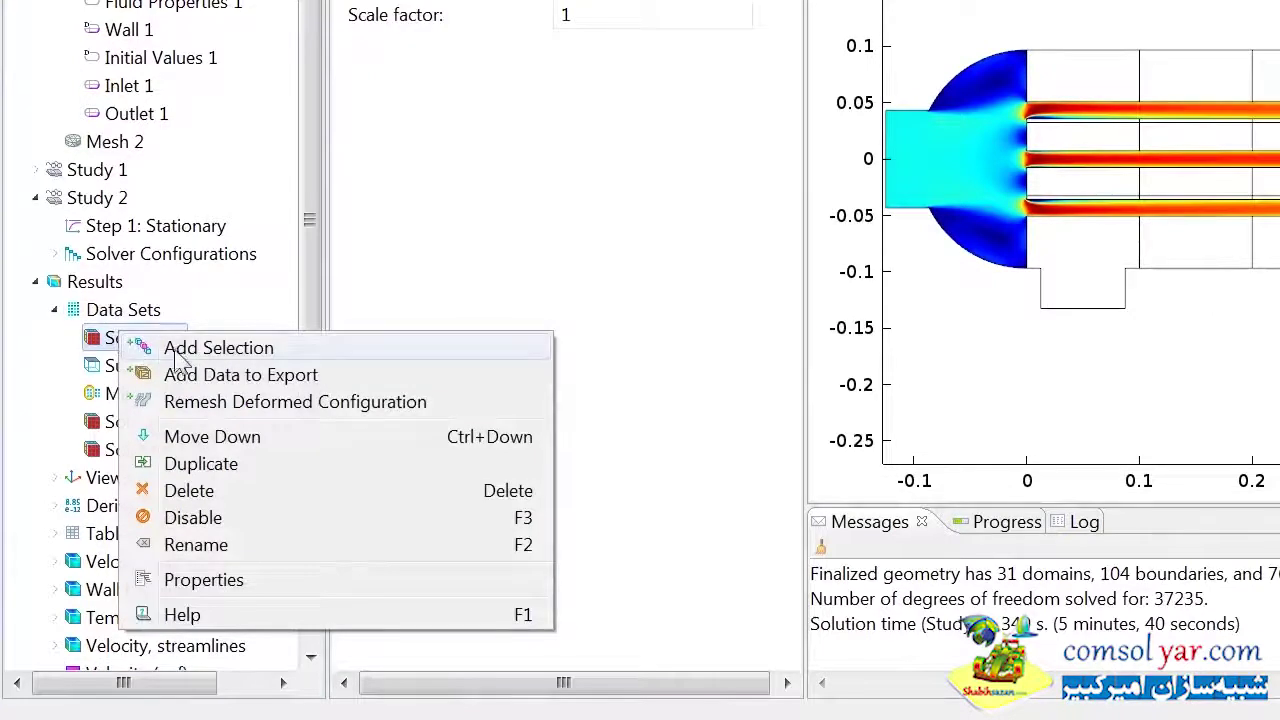
click(228, 466)
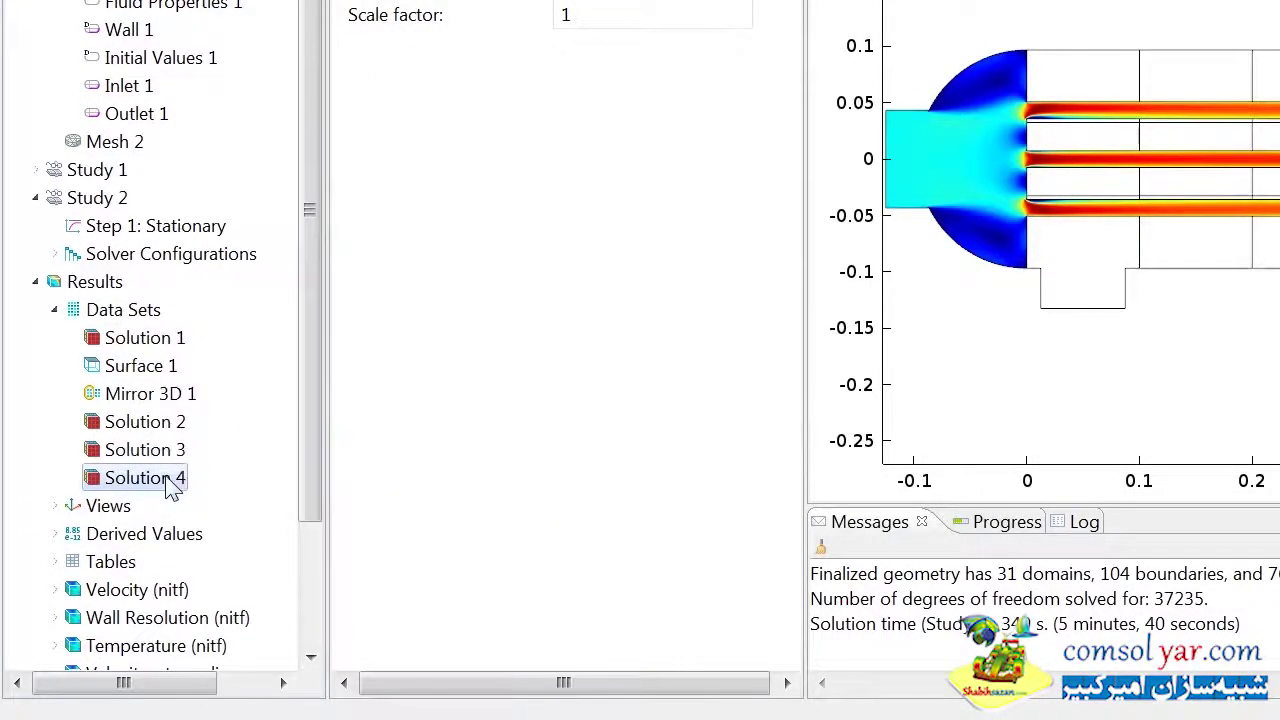
right_click(168, 478)
click(285, 193)
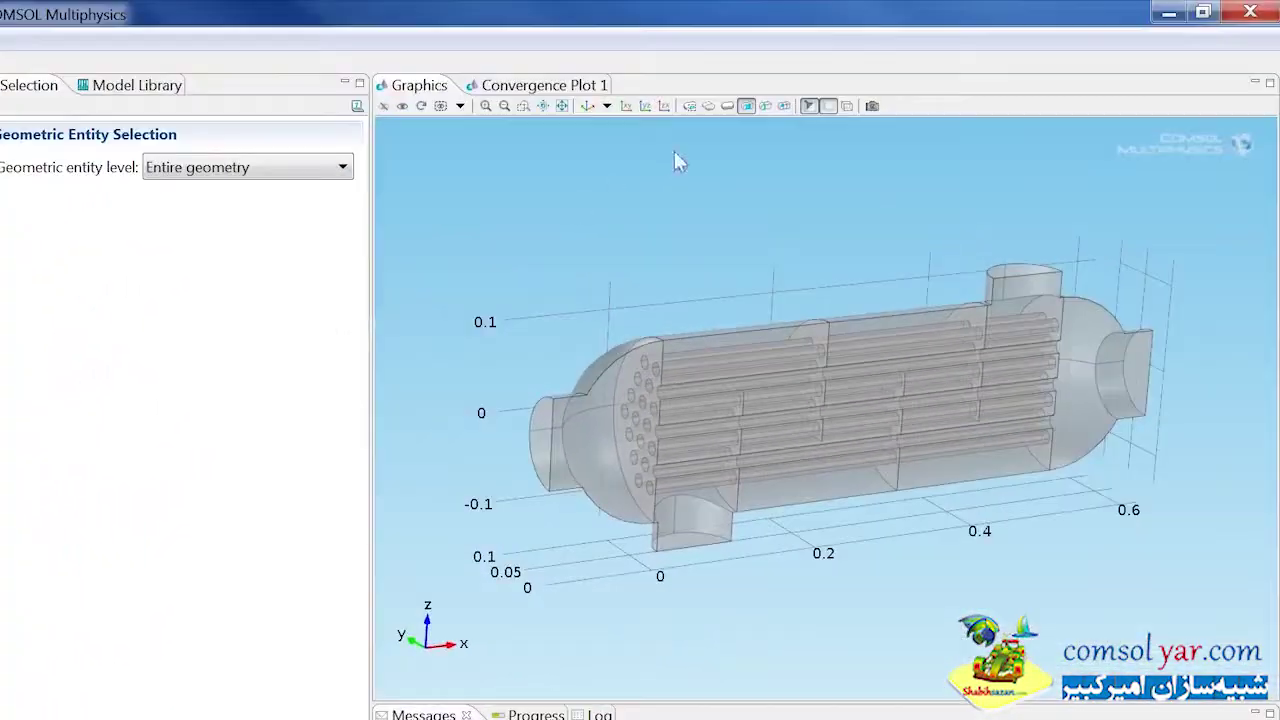
click(727, 106)
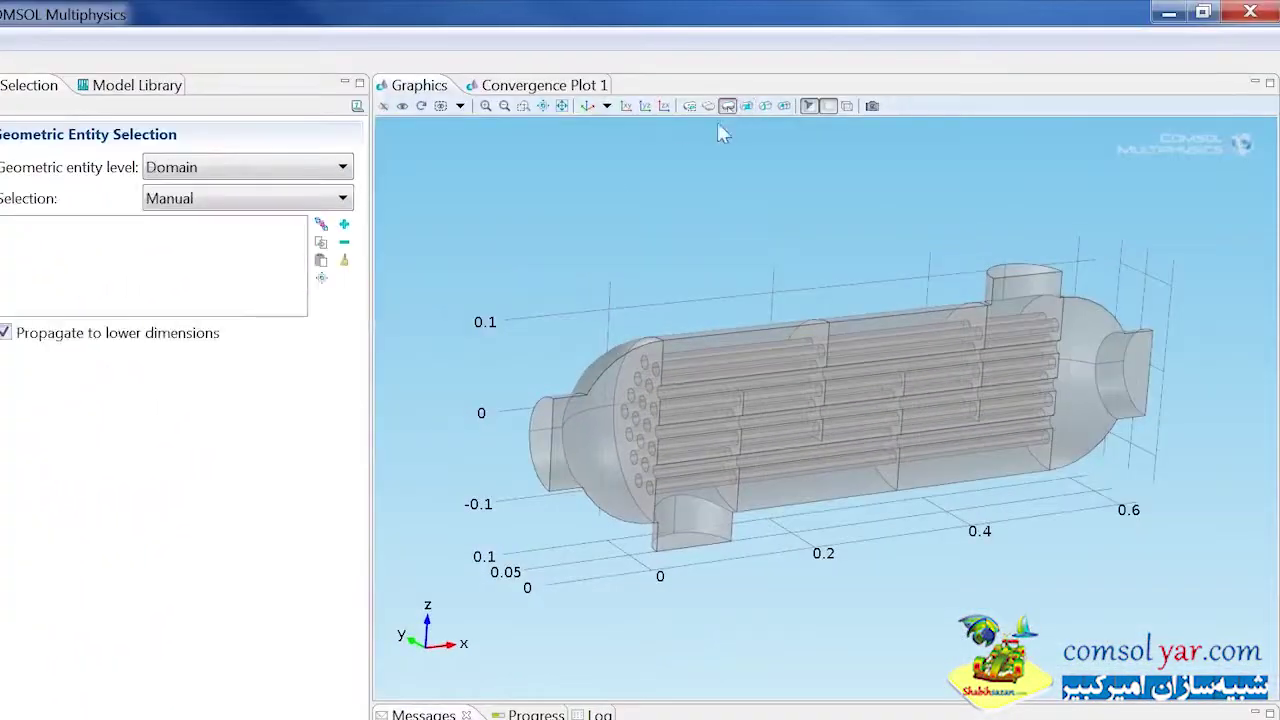
click(589, 440)
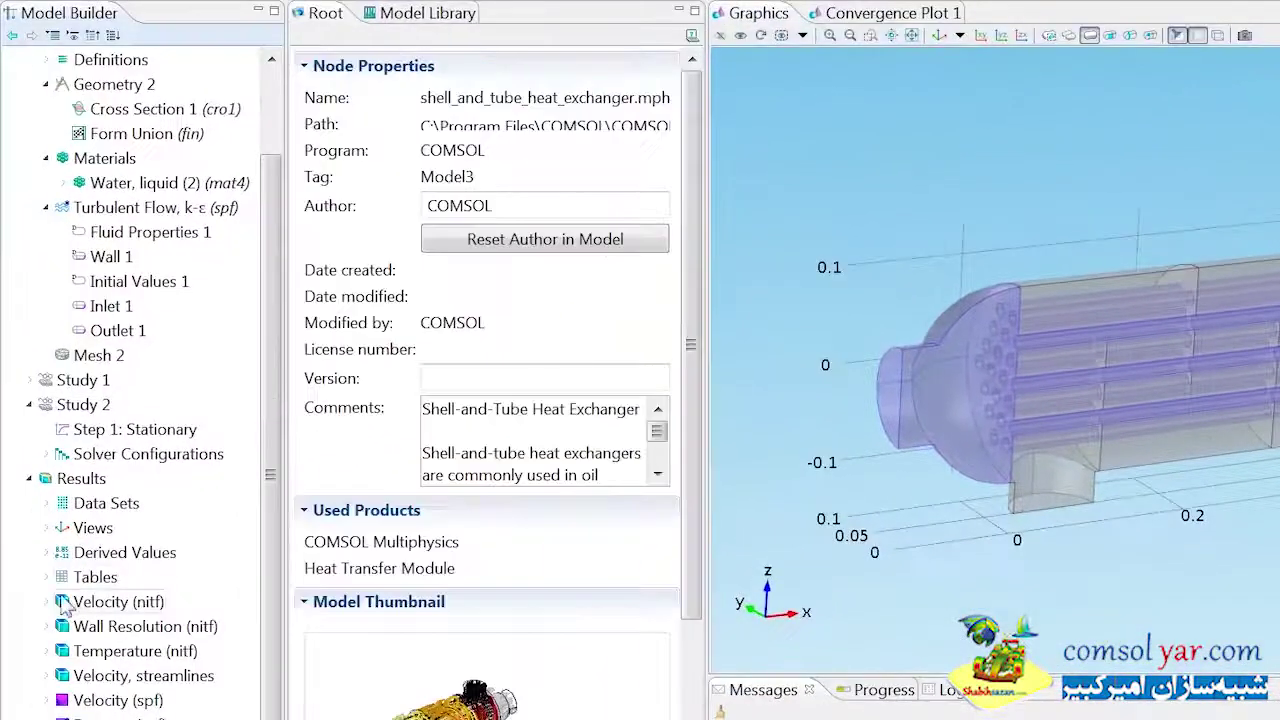
Step: Set Slice 1 to Solution 4 on a zx-plane at y = 0.025, replot, and level the view
click(62, 603)
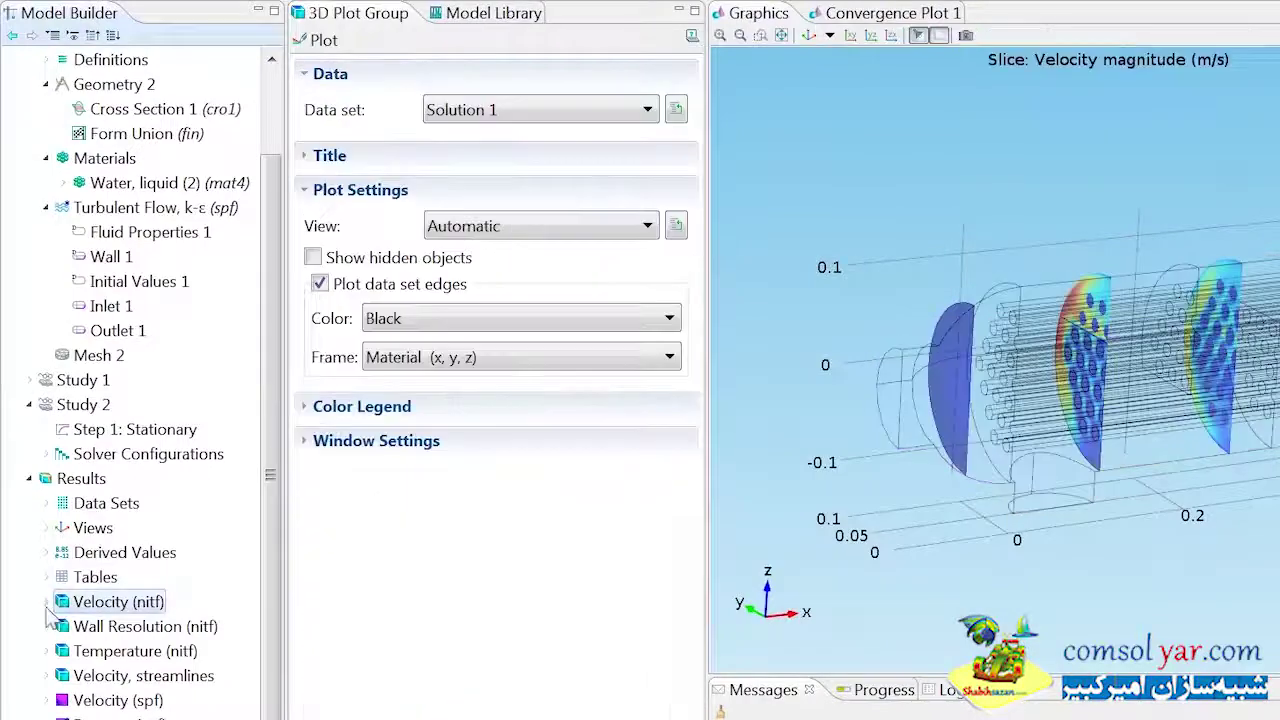
click(105, 627)
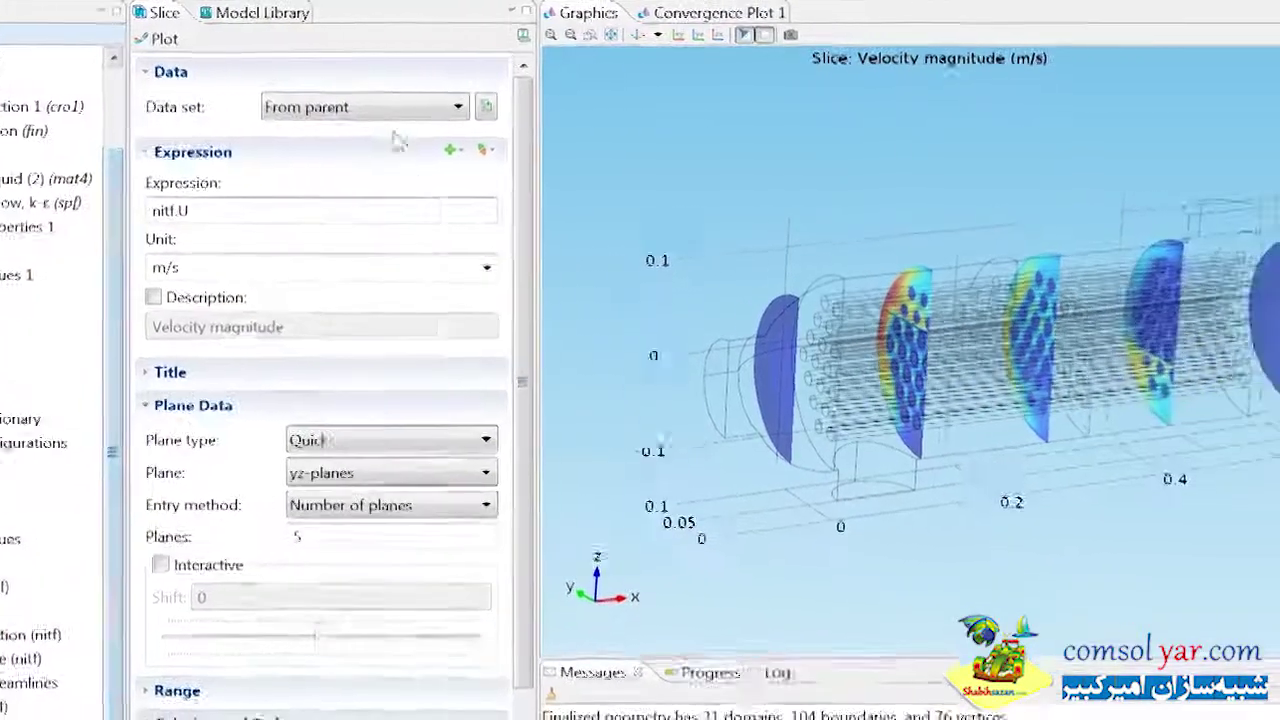
click(250, 106)
click(214, 238)
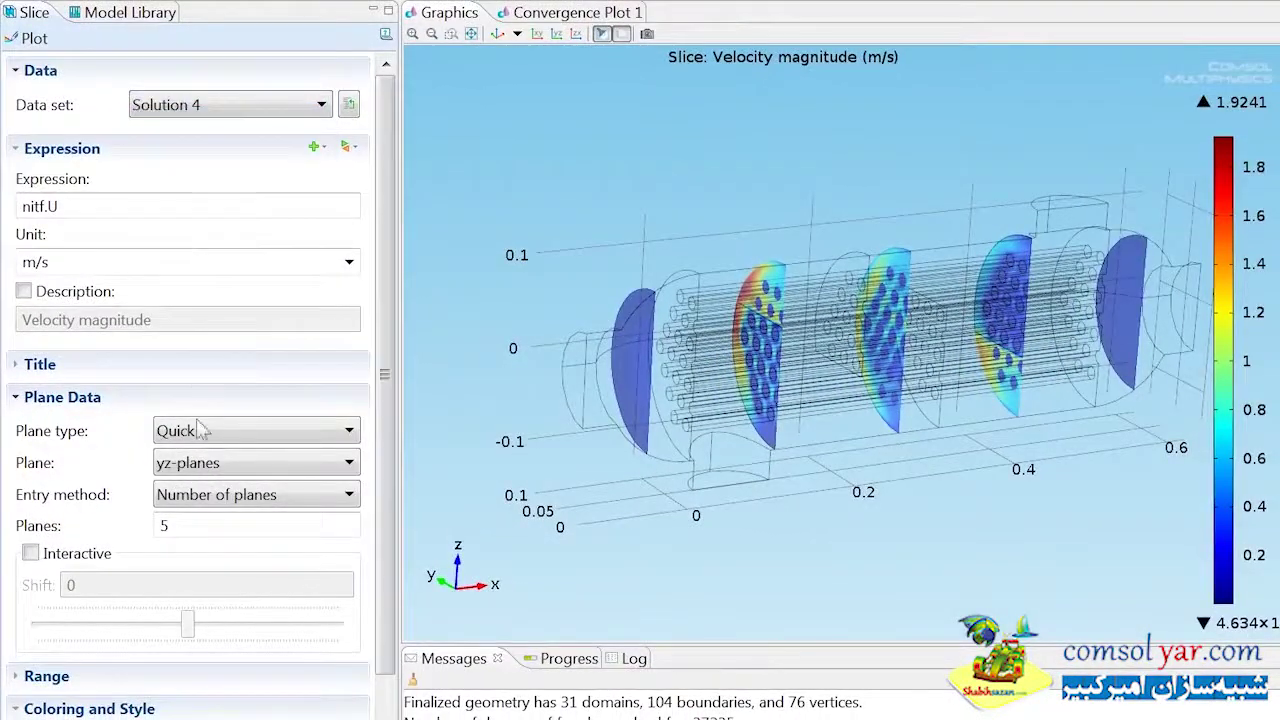
click(200, 462)
click(200, 527)
click(200, 494)
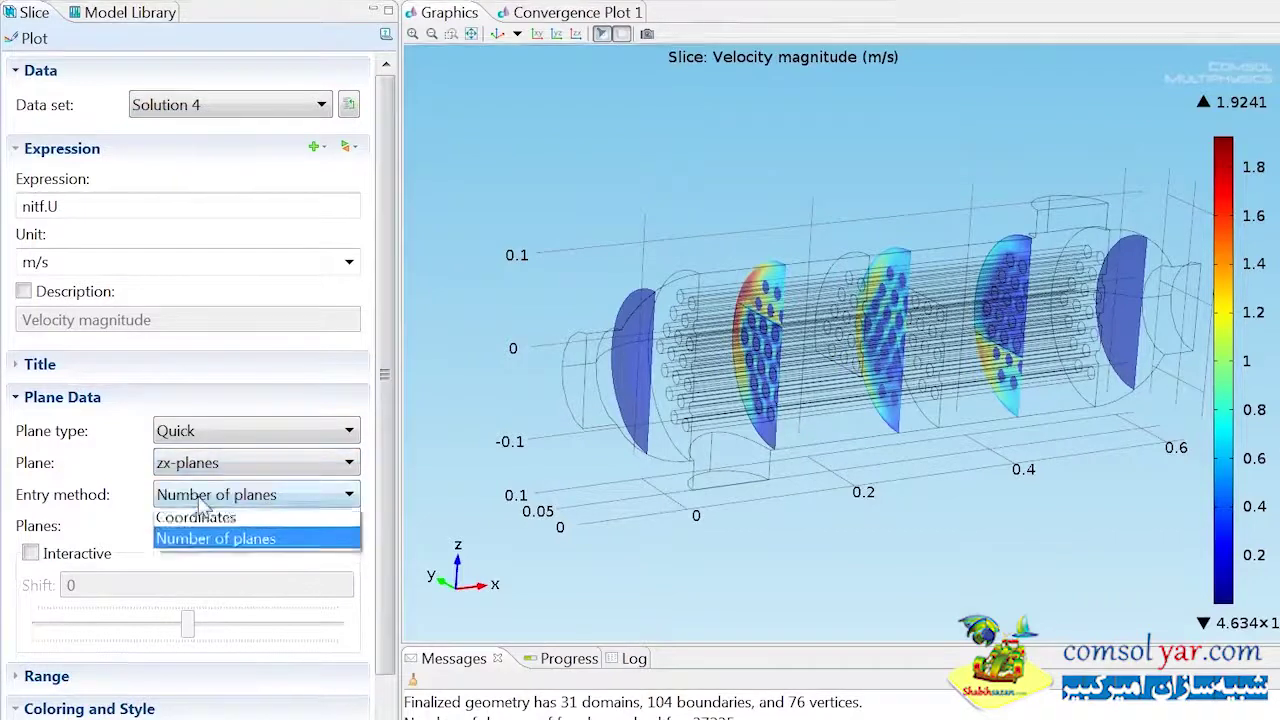
click(195, 517)
text(25)
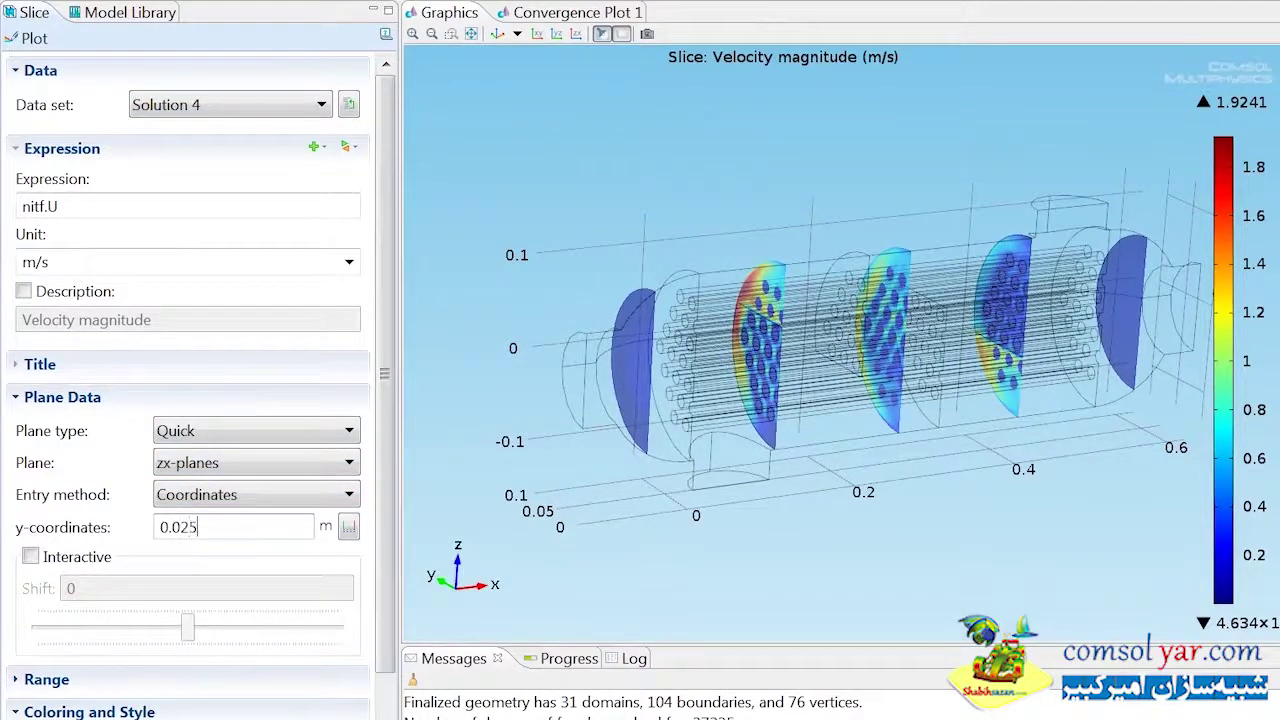
click(34, 38)
click(601, 33)
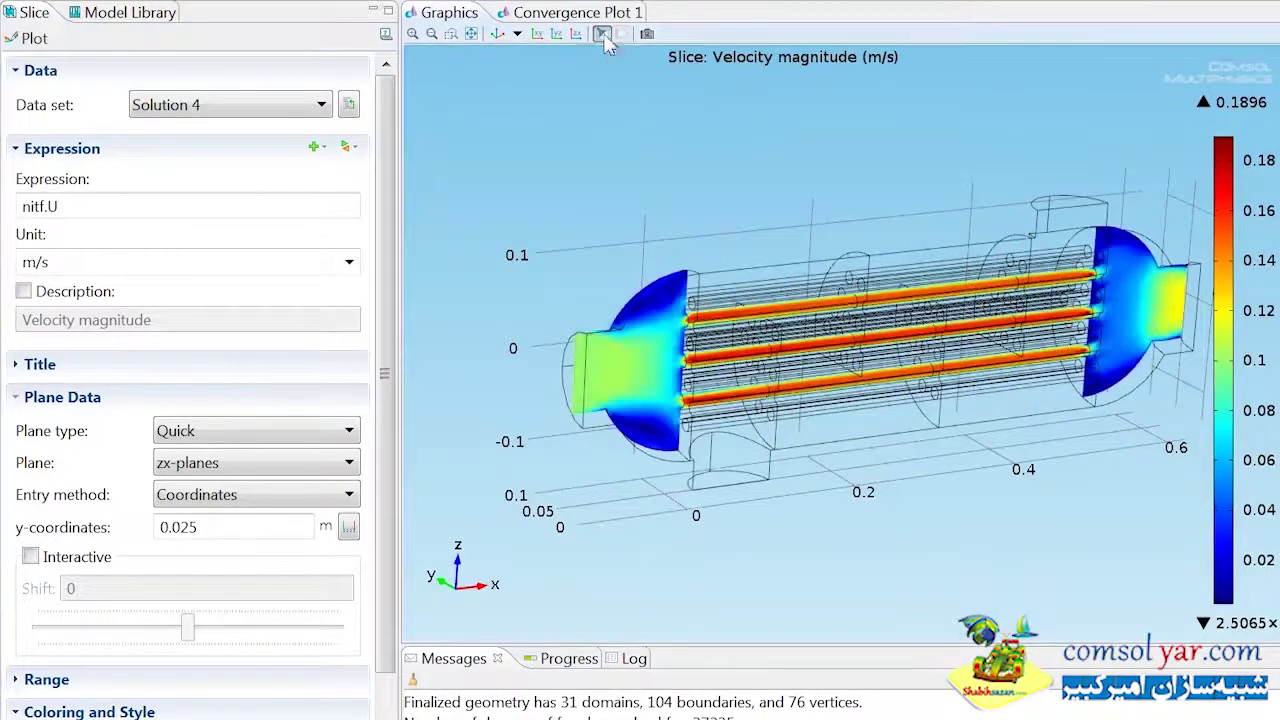
drag(580, 318, 553, 287)
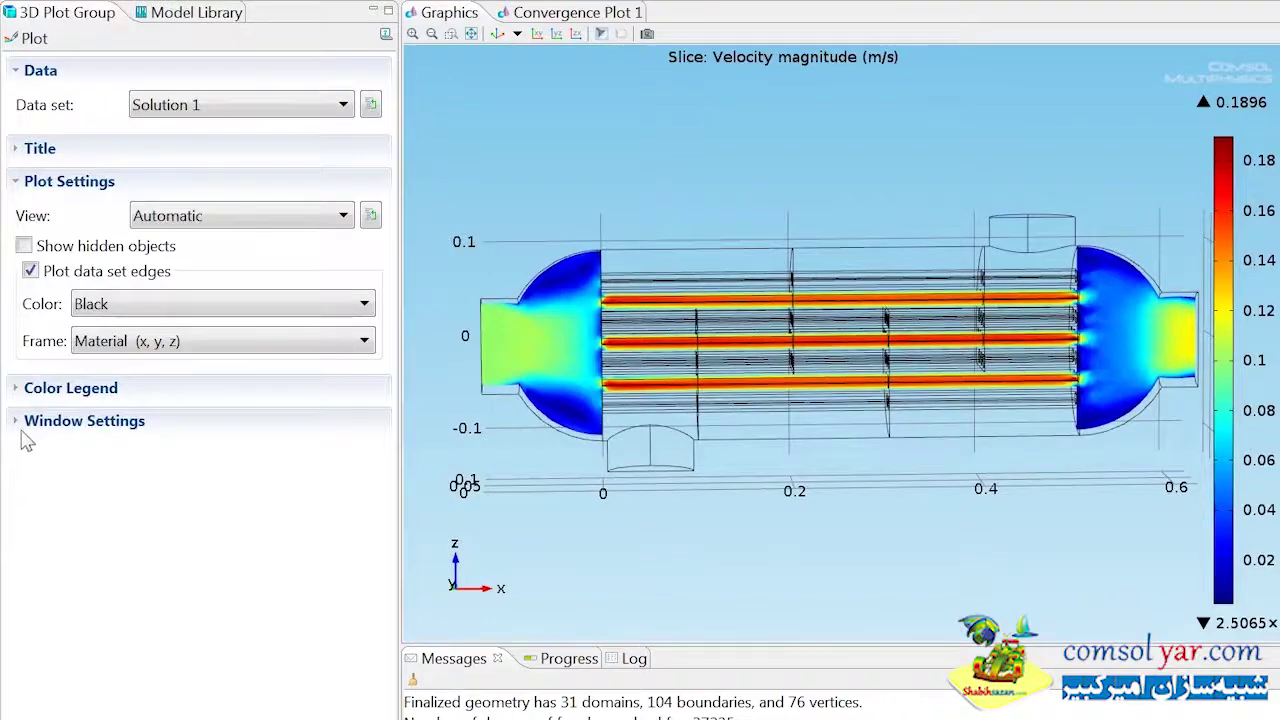
Step: Plot the 3D velocity slice in a new Plot 1 window and fit the 2D velocity plot to extents
click(24, 421)
click(240, 455)
click(200, 500)
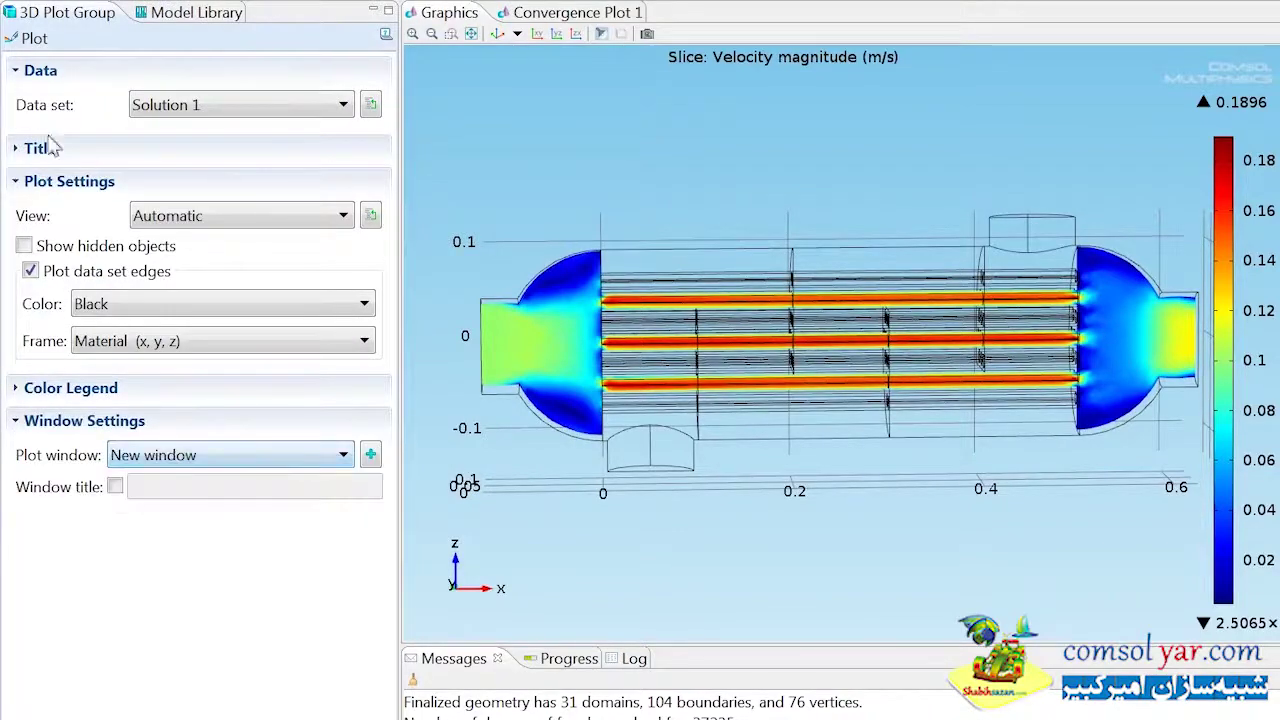
click(28, 38)
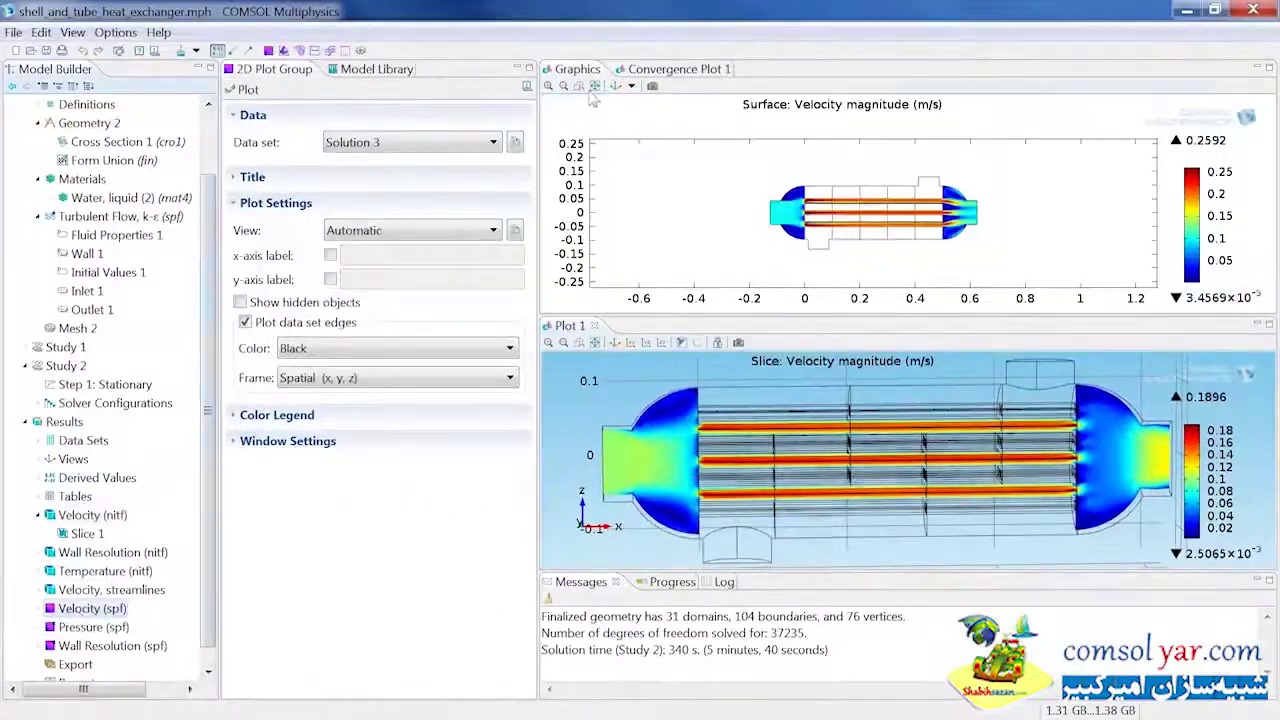
click(594, 86)
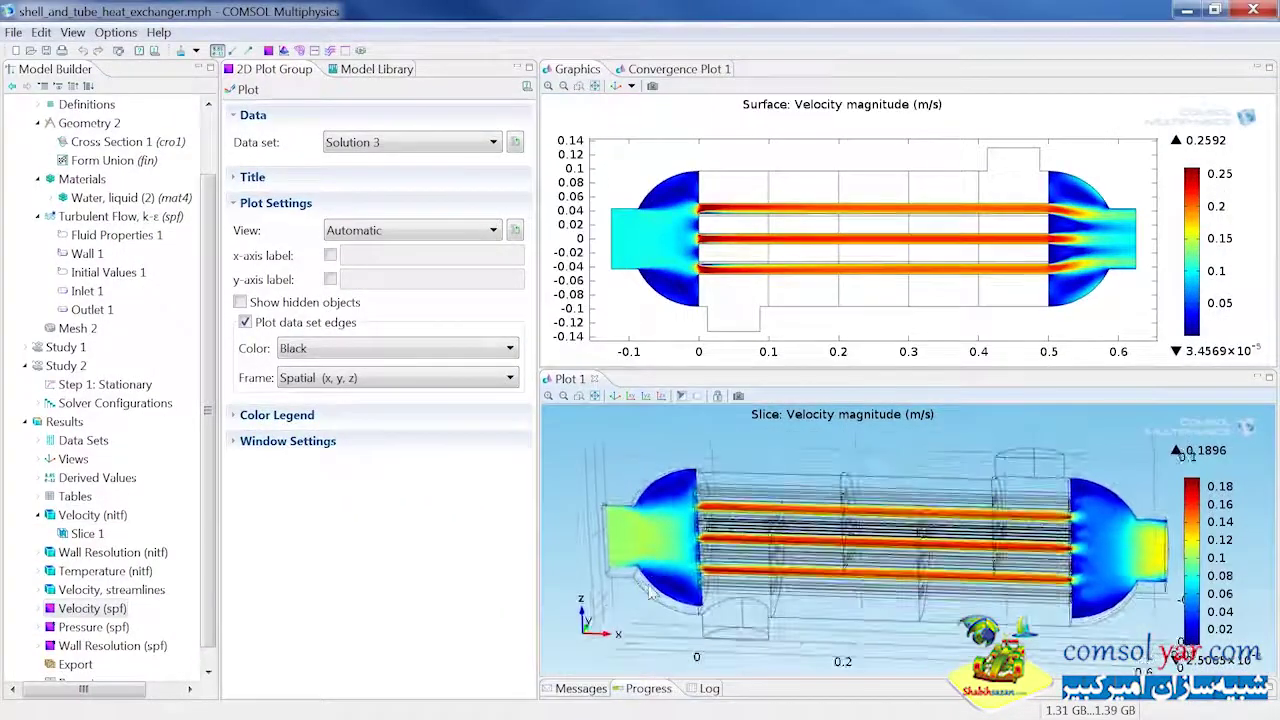